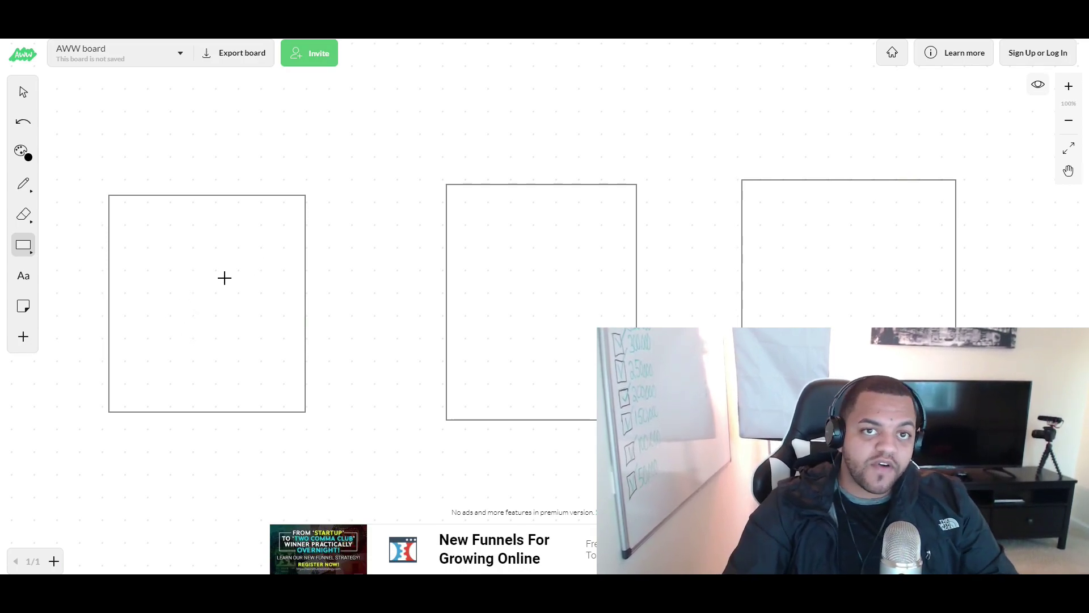
Draw a smaller rectangle inside the first box and label it 'Aff'
drag(132, 328, 281, 231)
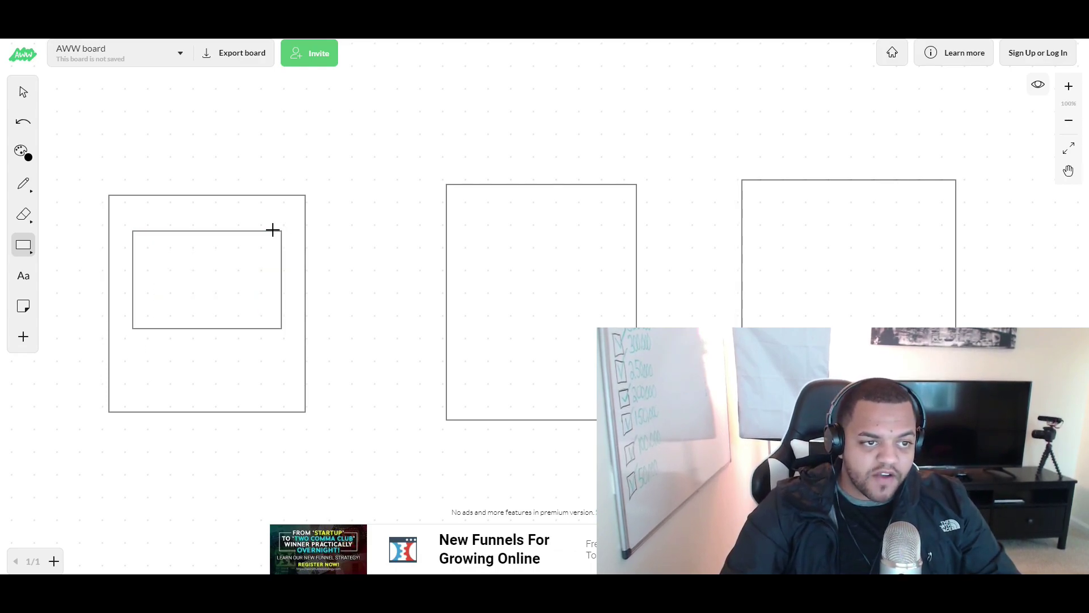
click(22, 150)
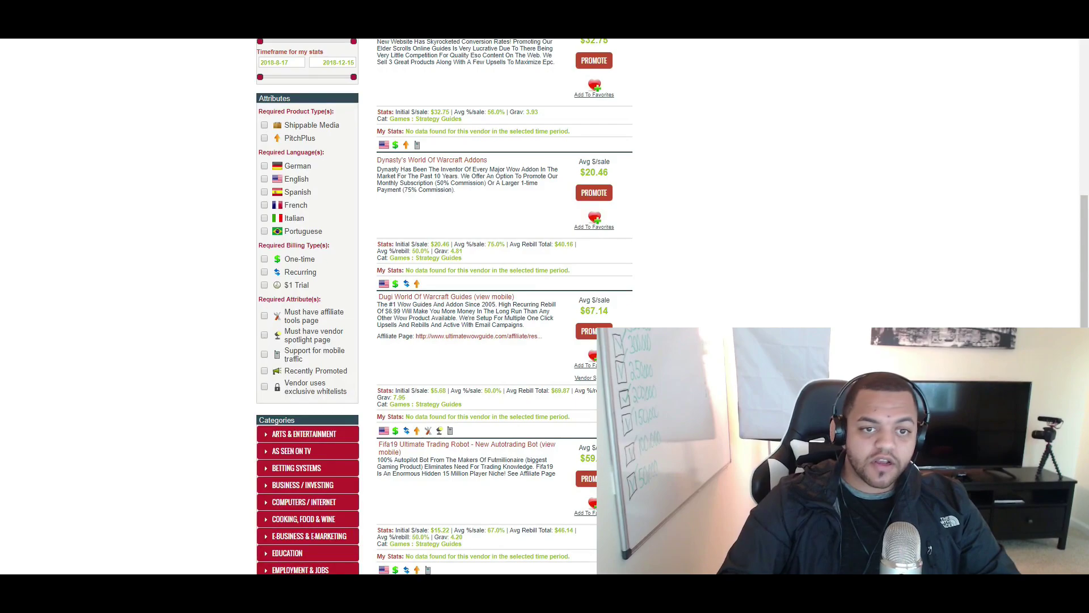
Move to the ClickFunnels funnels dashboard to start a new funnel
scroll(432, 484, down, 3)
scroll(432, 484, down, 3)
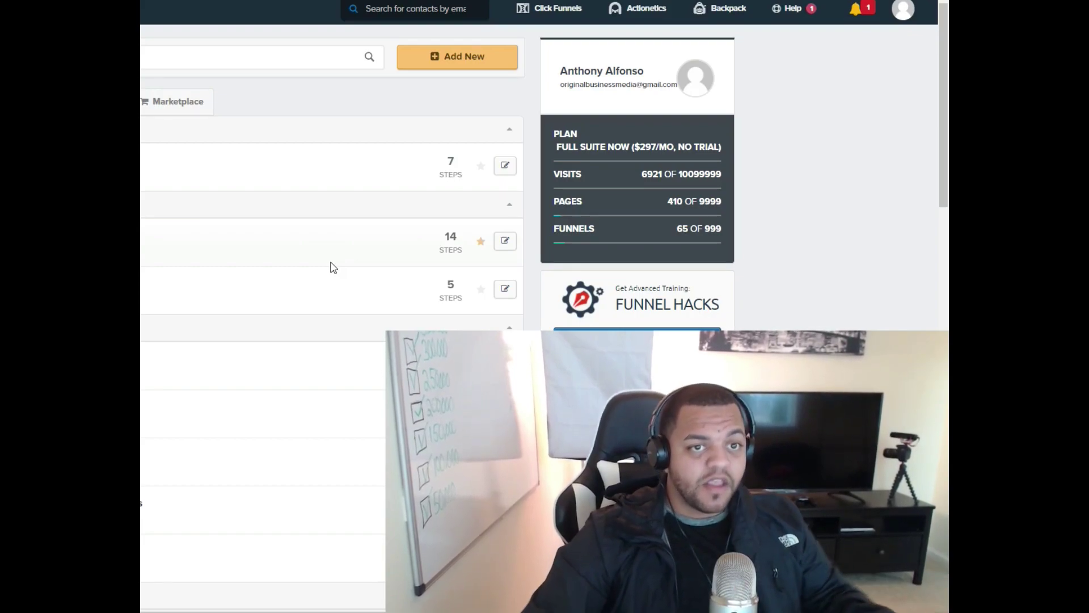
click(462, 56)
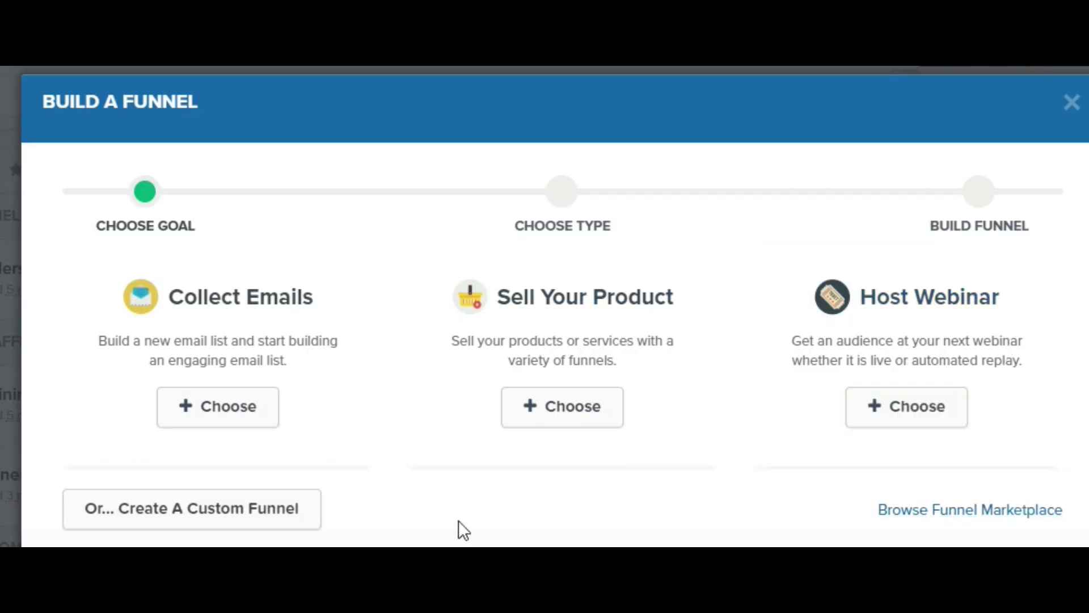
Build a Collect Emails funnel named '15minute Funnel' with the Youtube tag
click(250, 417)
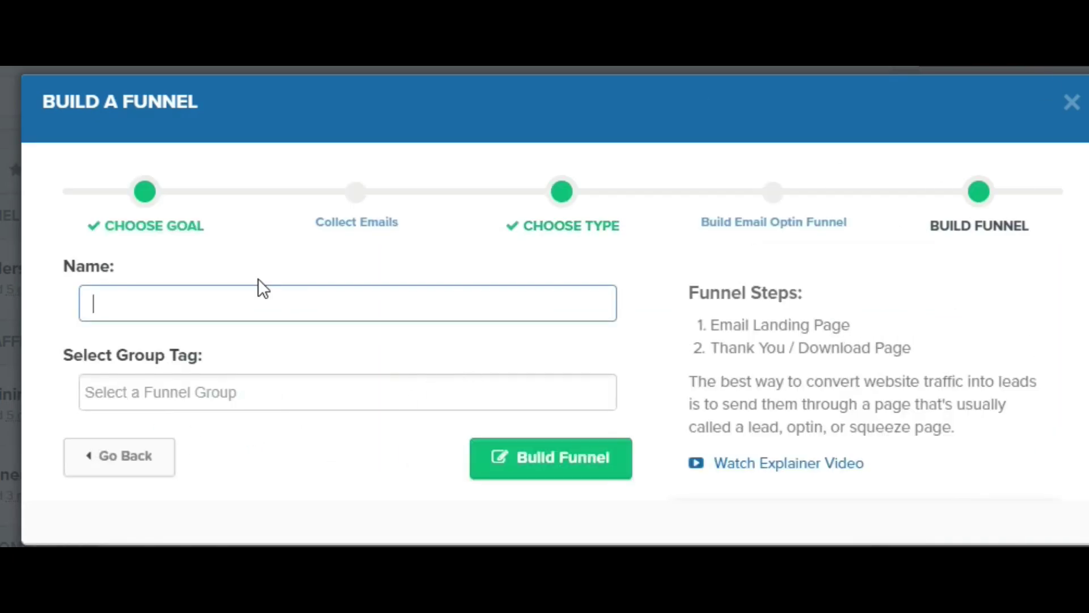
text(15minute FUnn)
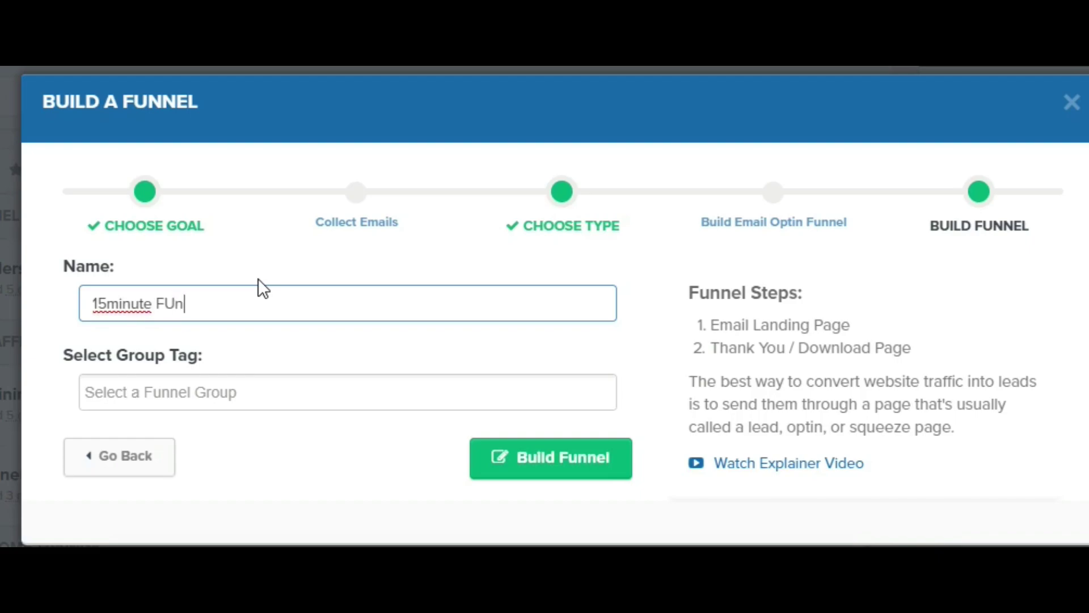
key(BackSpace)
key(BackSpace)
key(BackSpace)
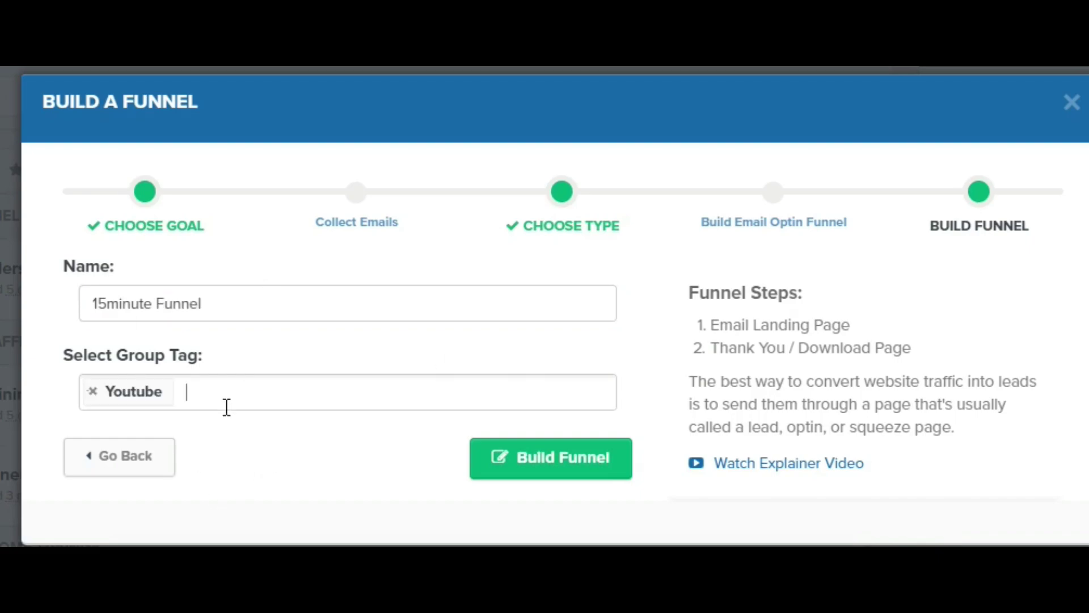
click(601, 468)
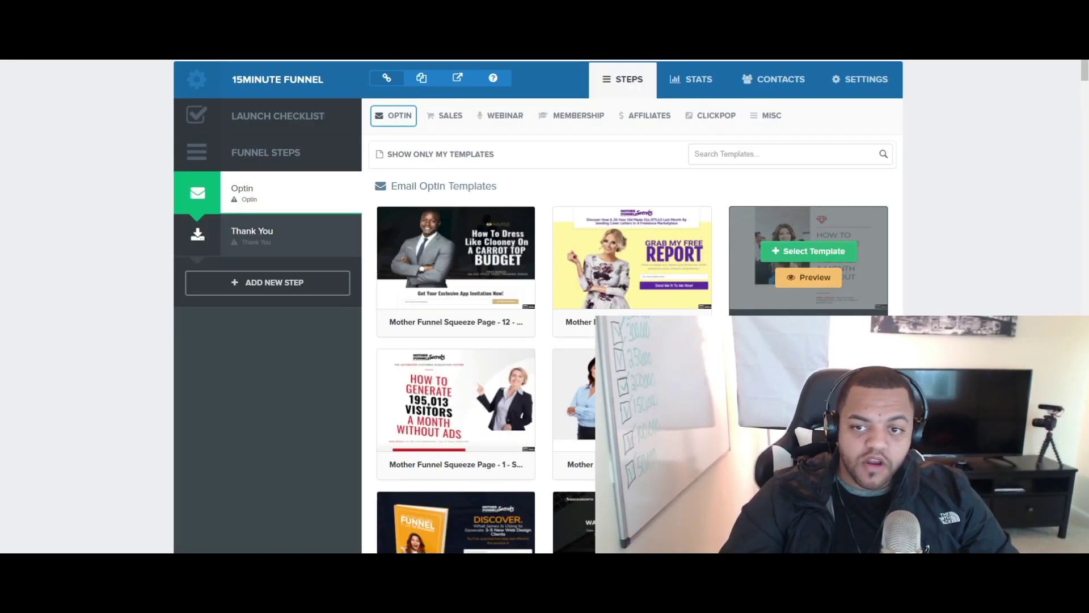
Browse the Optin templates to find the Instagram phone squeeze template
scroll(808, 261, down, 10)
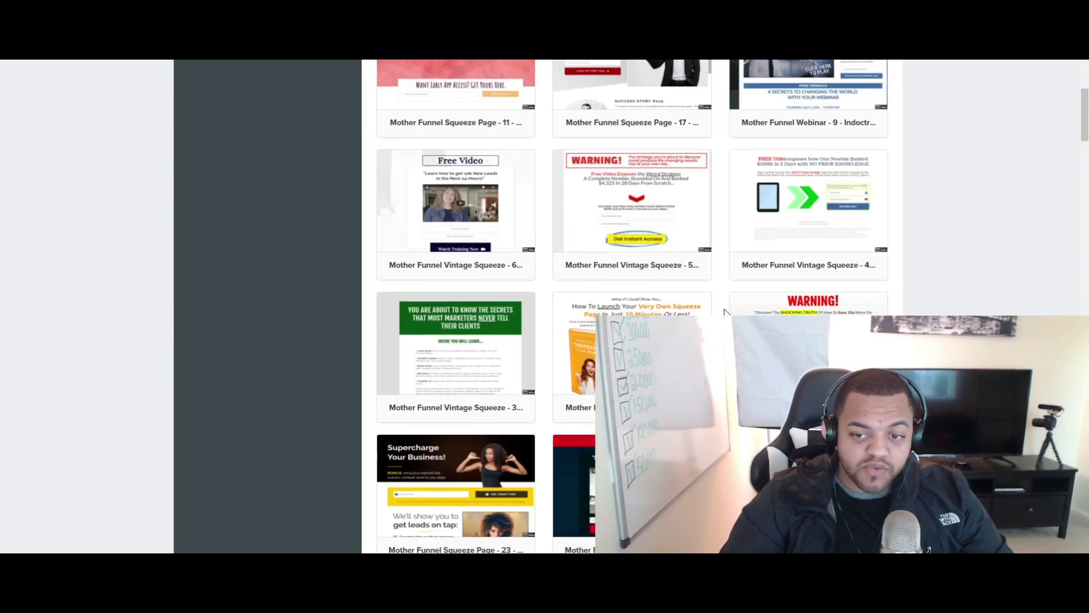
scroll(698, 300, down, 4)
scroll(975, 297, down, 4)
scroll(975, 296, up, 4)
mouse_move(785, 262)
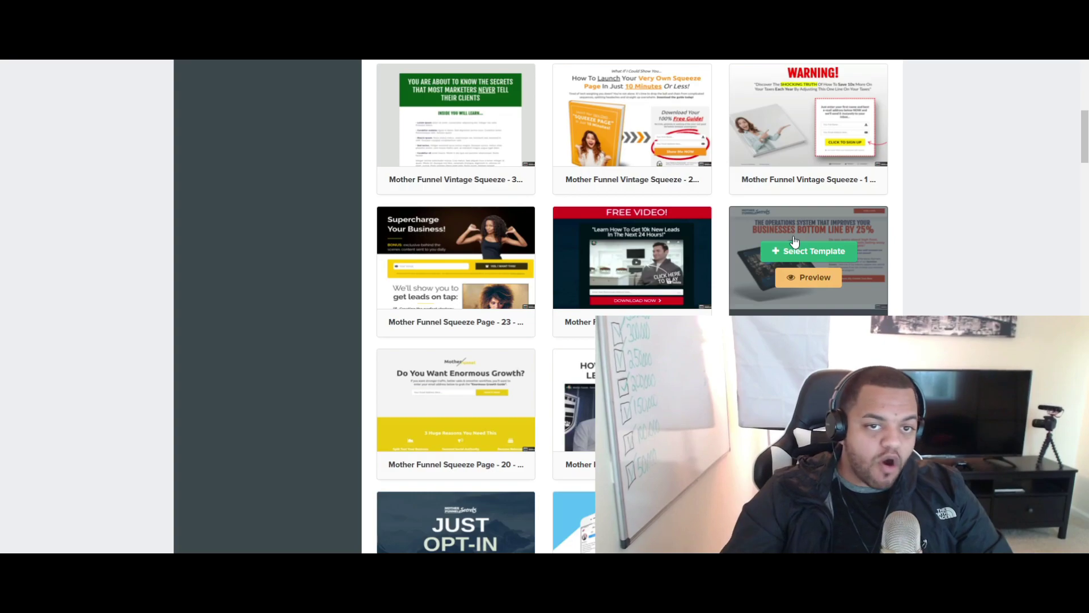
scroll(892, 284, down, 3)
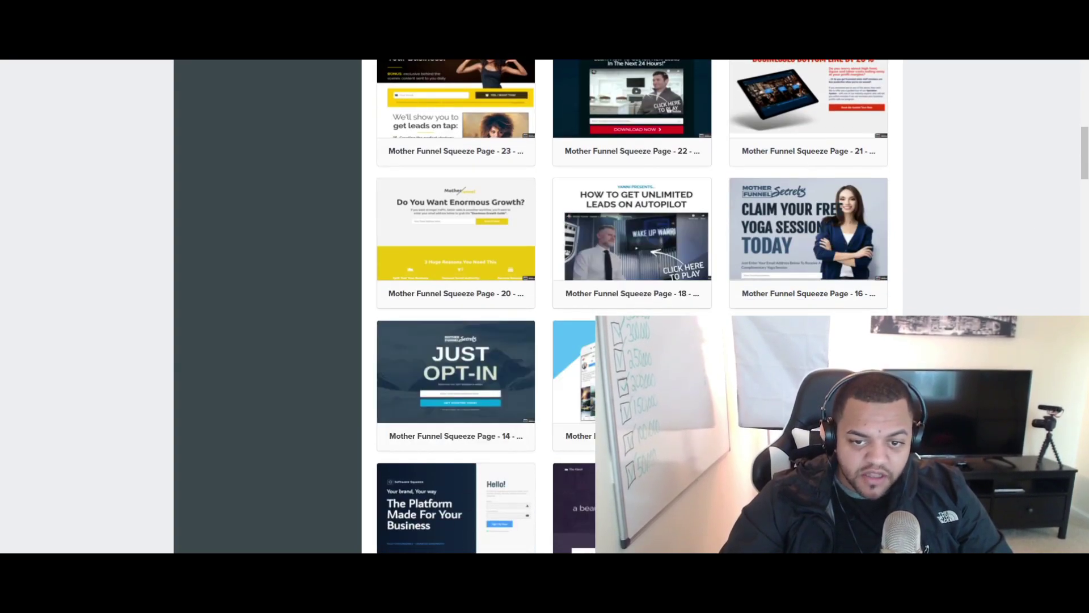
scroll(561, 312, down, 2)
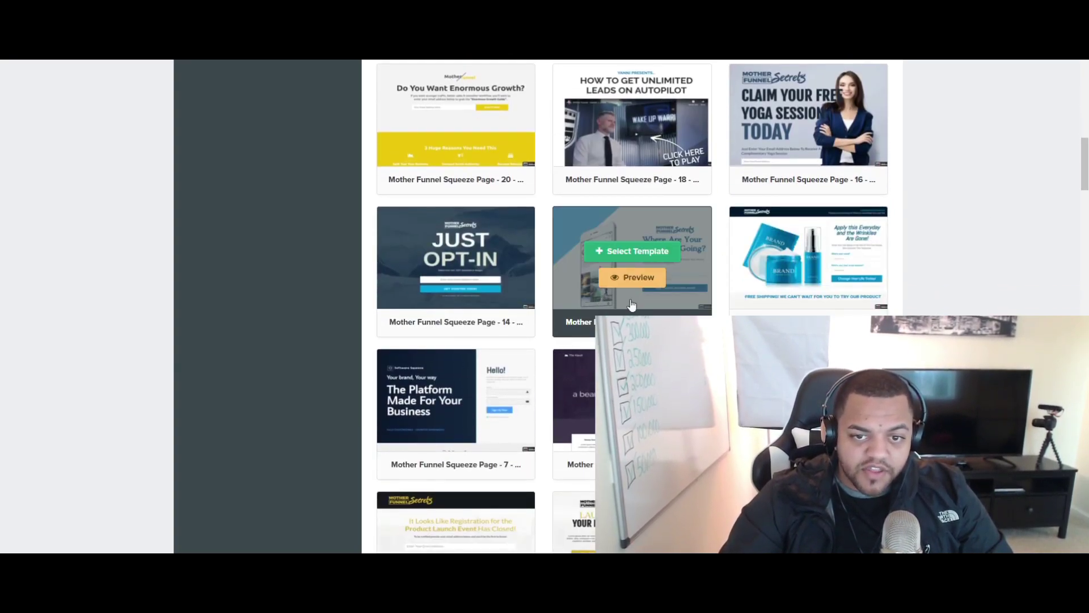
Preview the 'Where Are Your Followers Going?' template full page, then select it for the Optin step
click(638, 277)
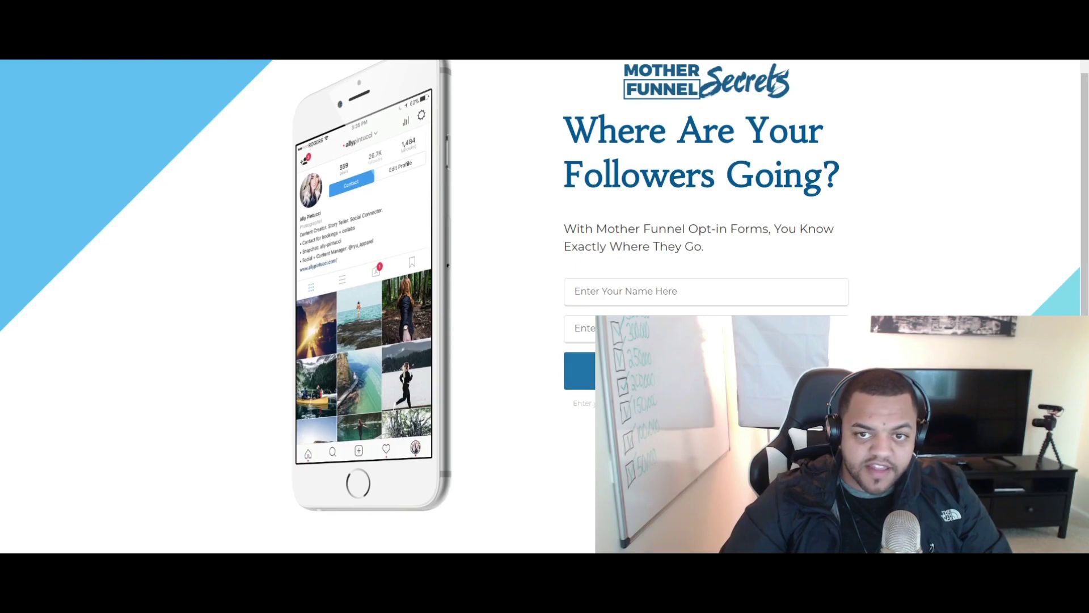
scroll(423, 384, up, 1)
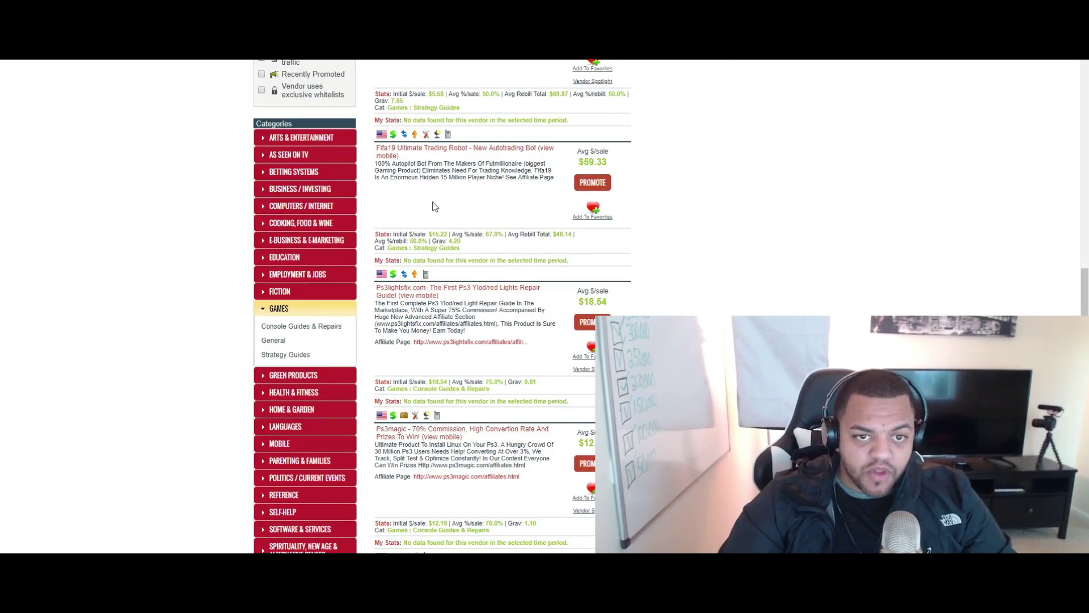
scroll(454, 297, down, 1)
scroll(454, 297, down, 2)
scroll(453, 120, up, 7)
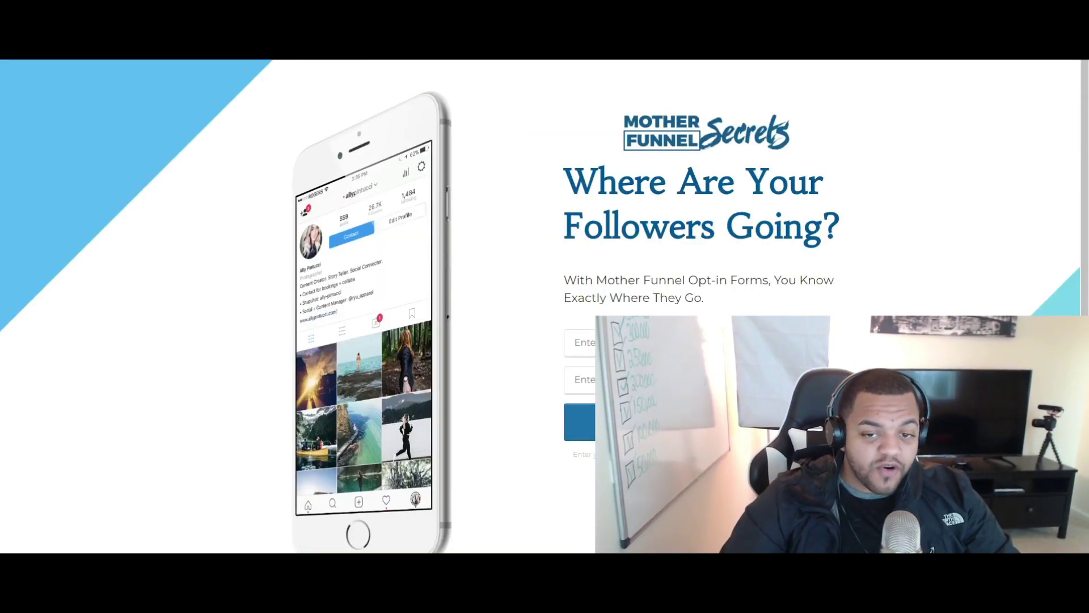
scroll(577, 447, down, 1)
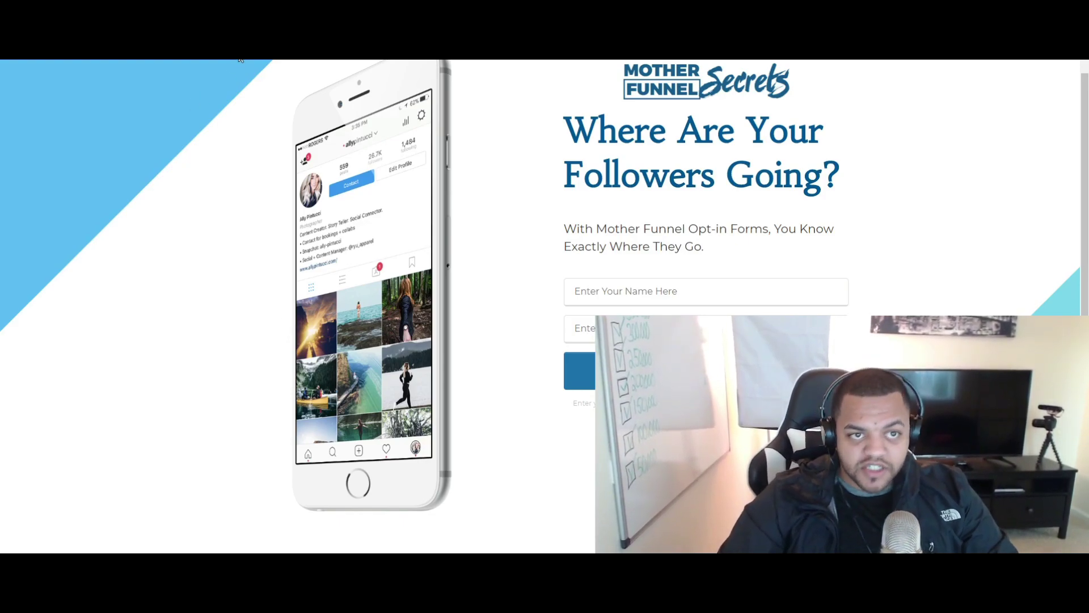
key(Escape)
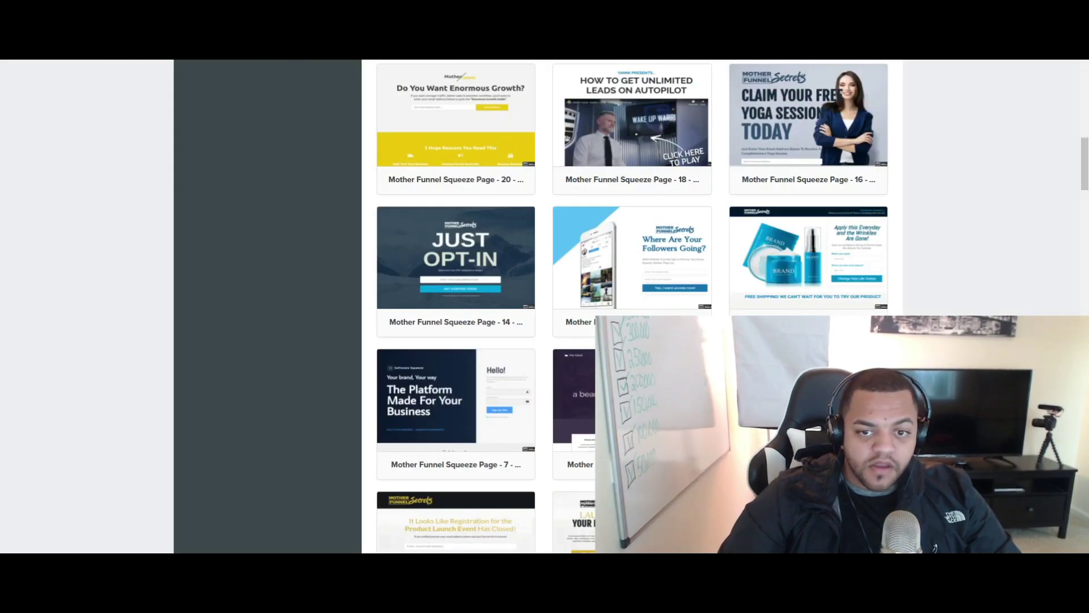
mouse_move(683, 314)
scroll(726, 272, up, 3)
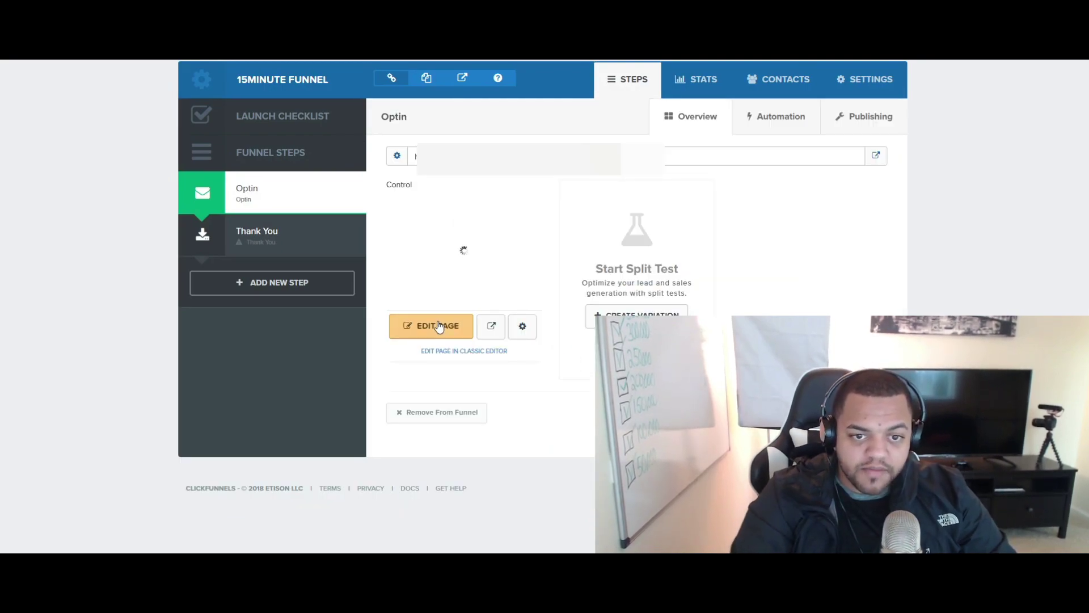
Edit the Optin page and delete the Mother Funnel Secrets logo
click(438, 325)
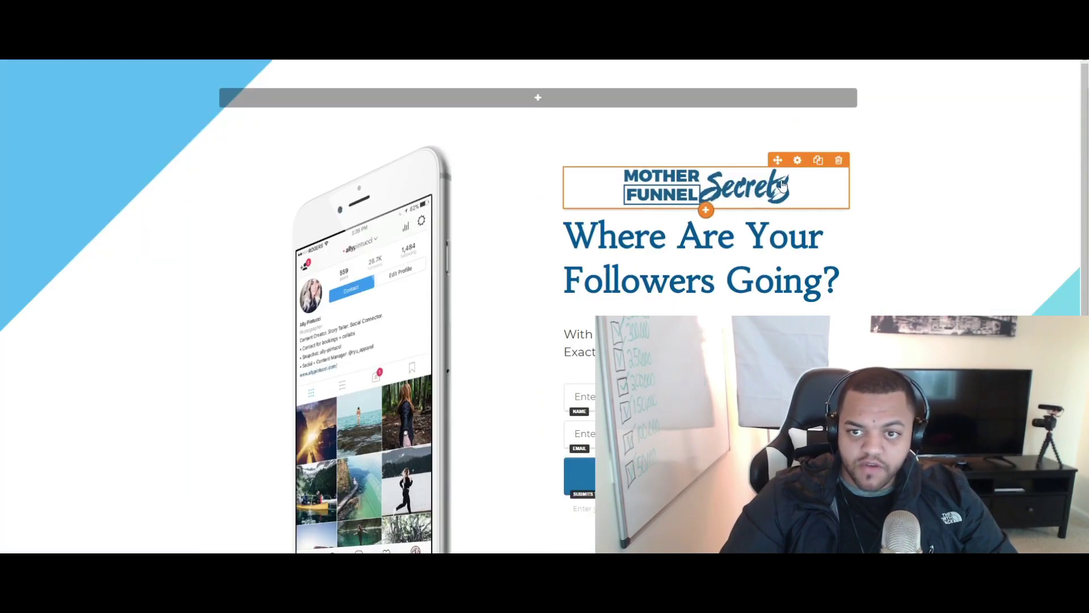
click(839, 160)
click(599, 73)
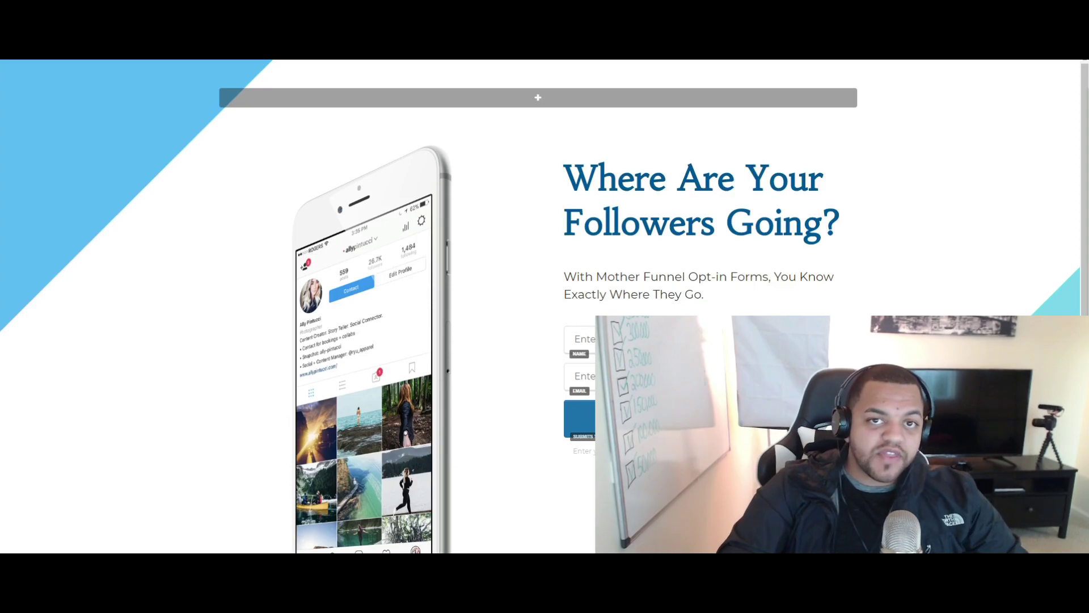
Add a top headline reading '10X Your Instagram With This One Software' and view it on mobile
click(931, 64)
drag(870, 134, 570, 97)
double_click(577, 101)
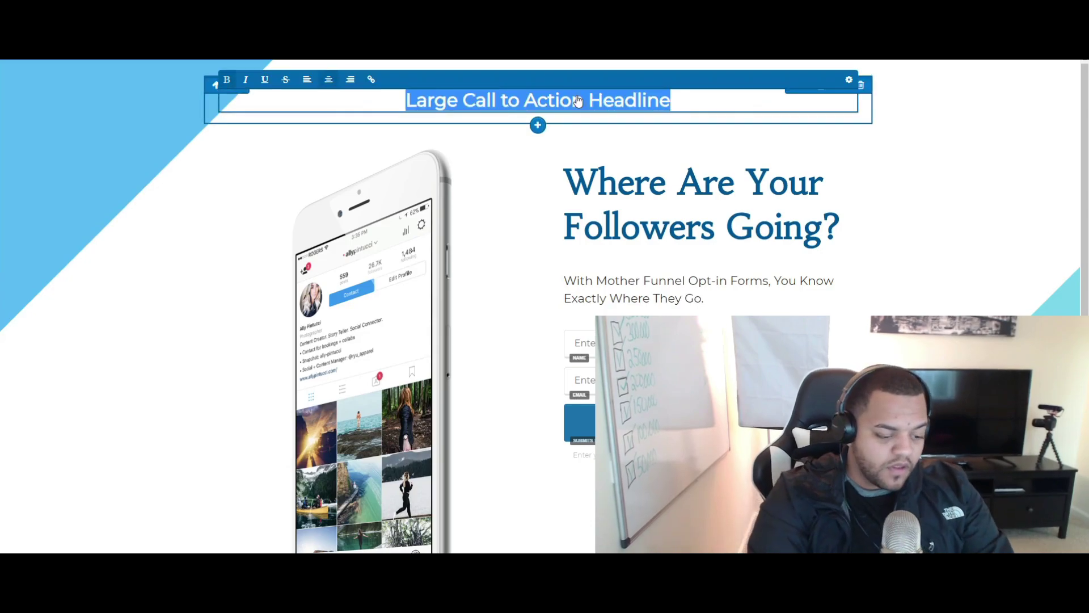
text(10X YOU!)
key(BackSpace)
key(BackSpace)
key(BackSpace)
text(our Inst)
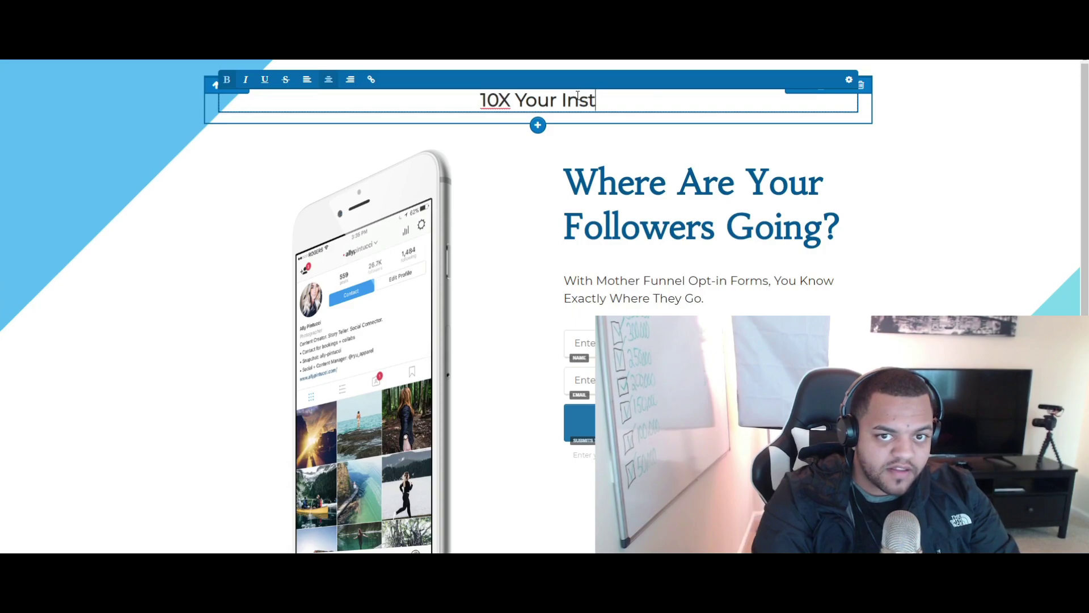
text(agram Wit)
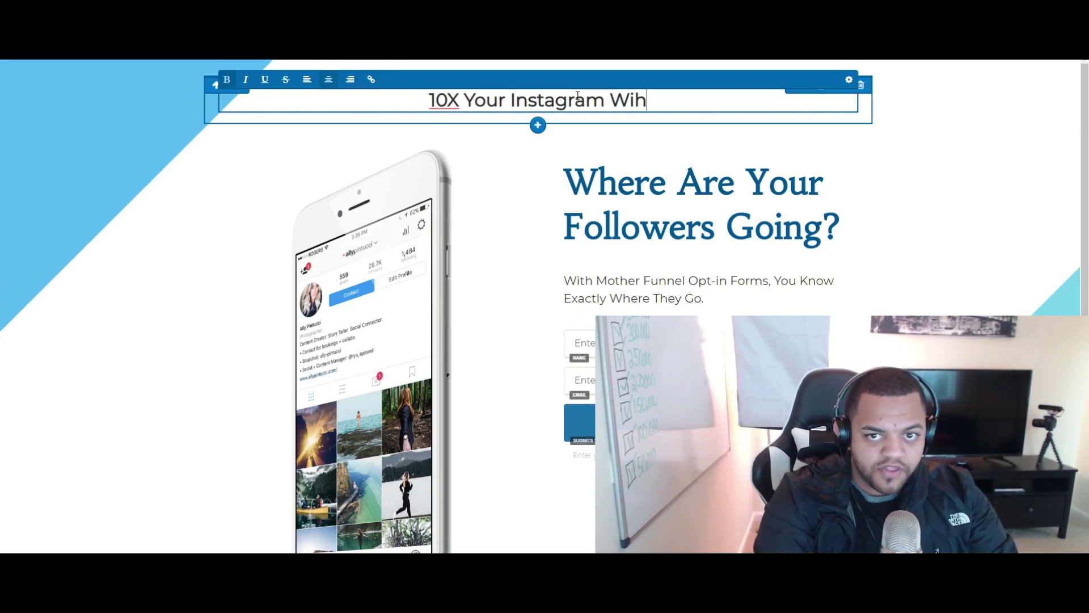
text(h This O)
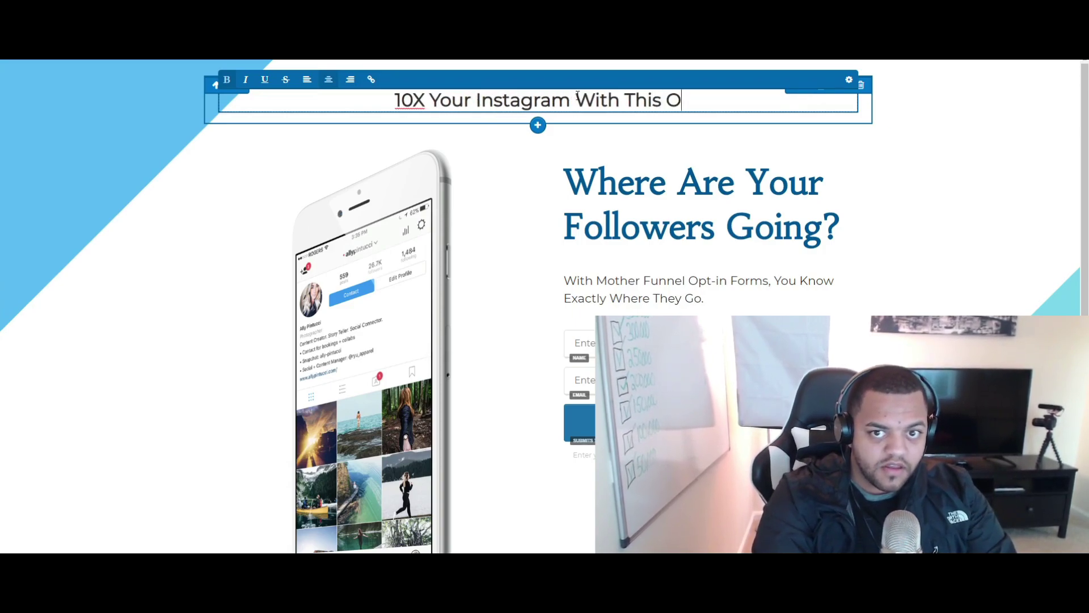
text(ne Soft)
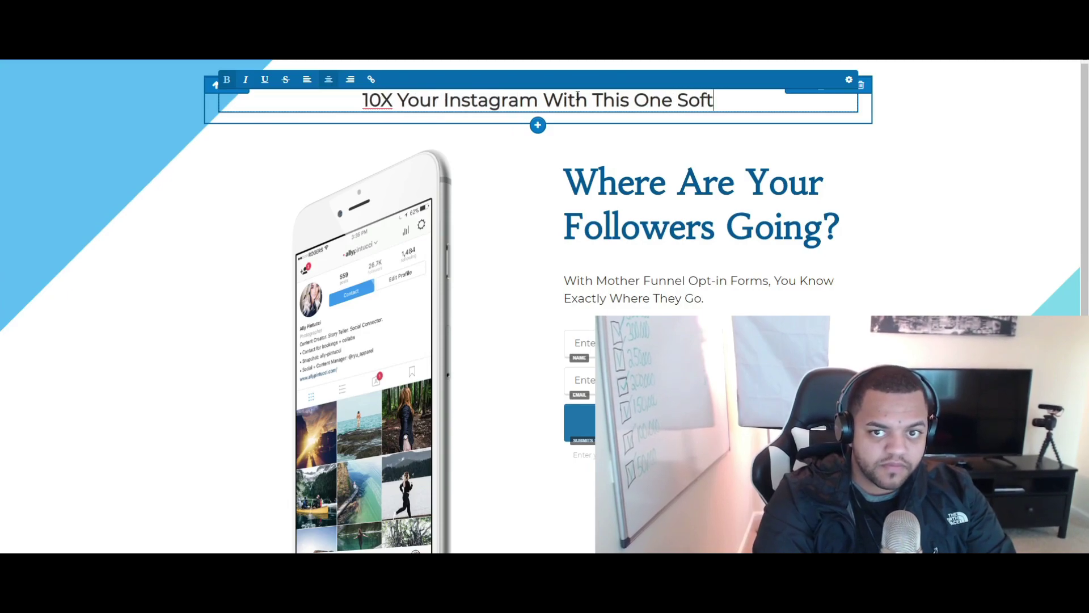
text(ware)
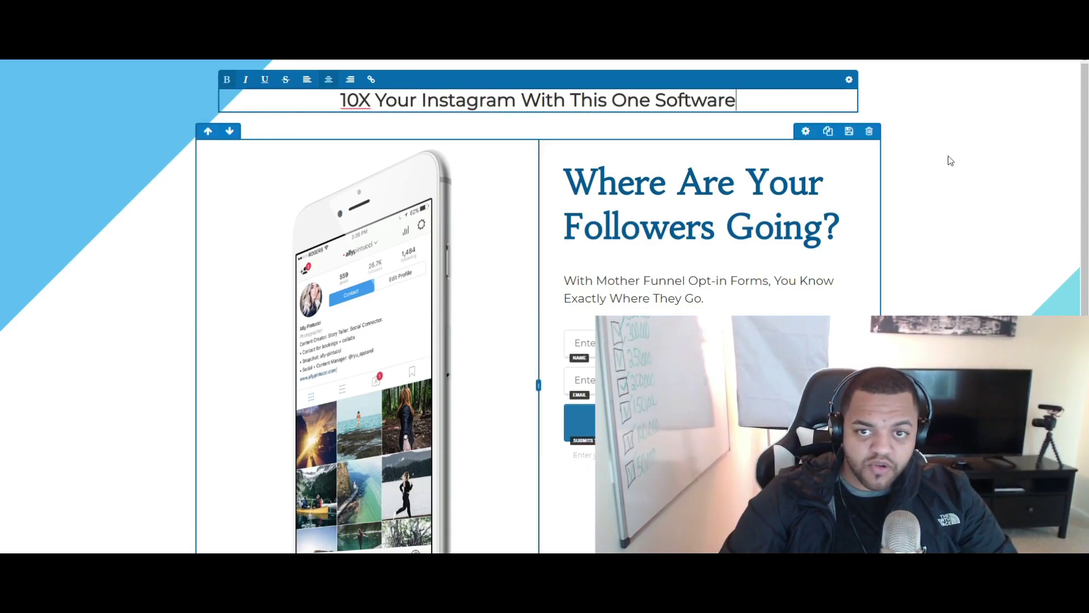
click(389, 152)
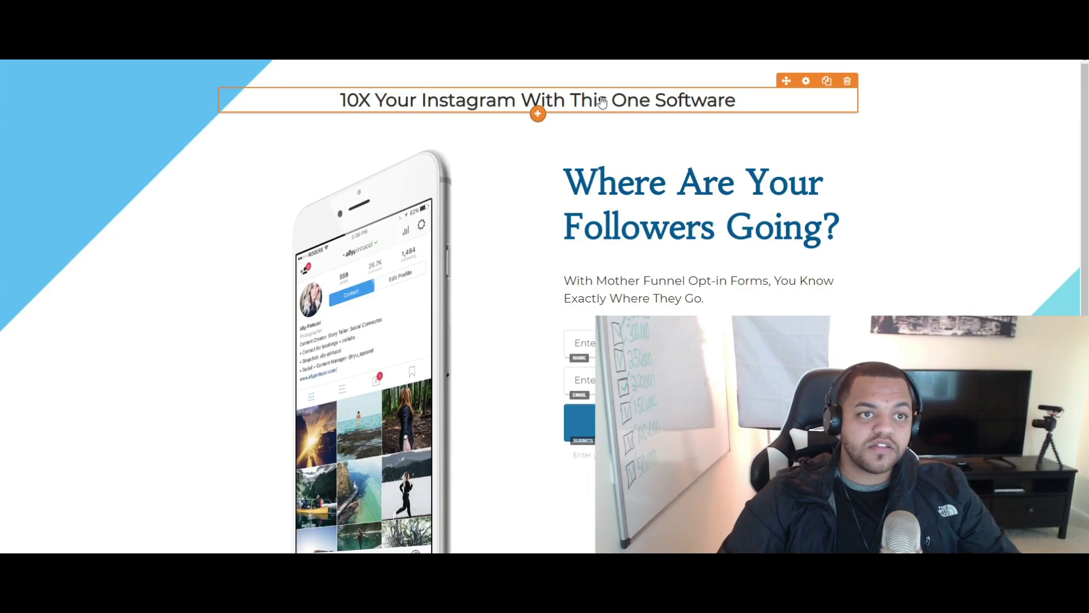
click(105, 64)
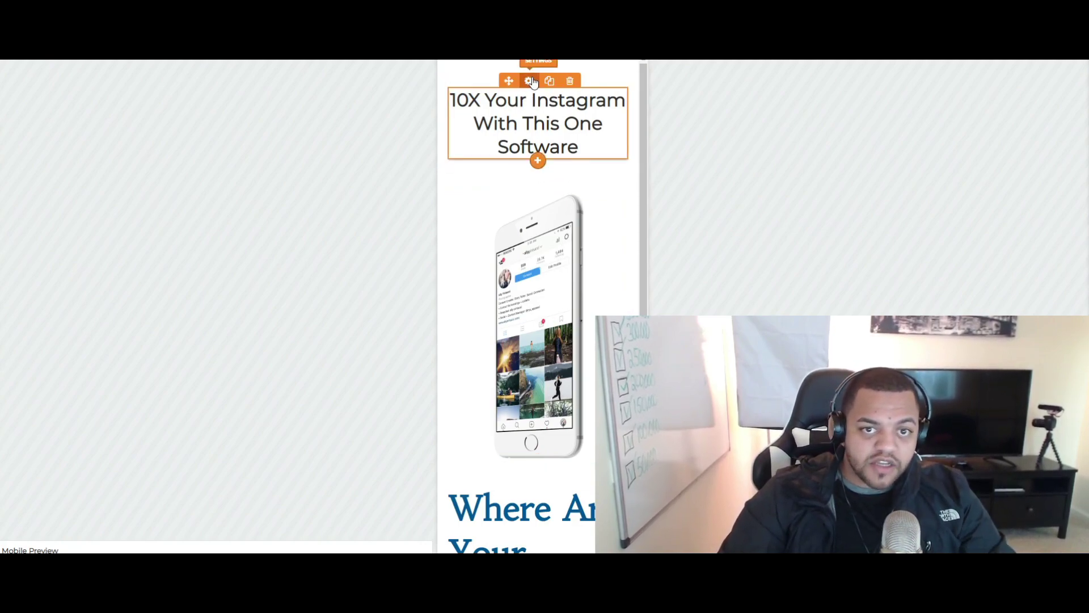
Set the headline's mobile font size to 24px
click(531, 81)
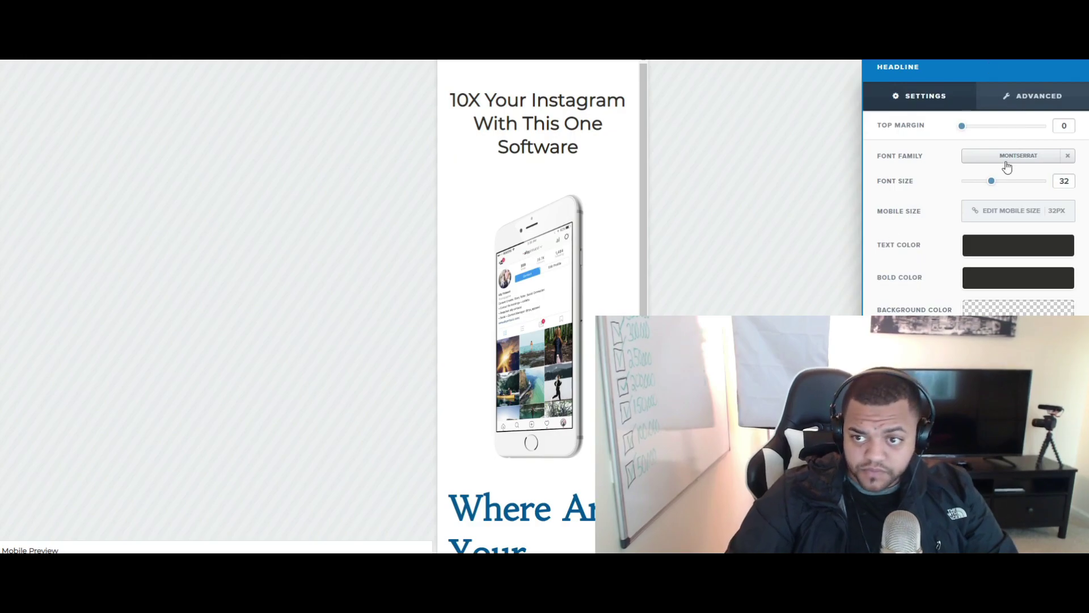
click(1062, 214)
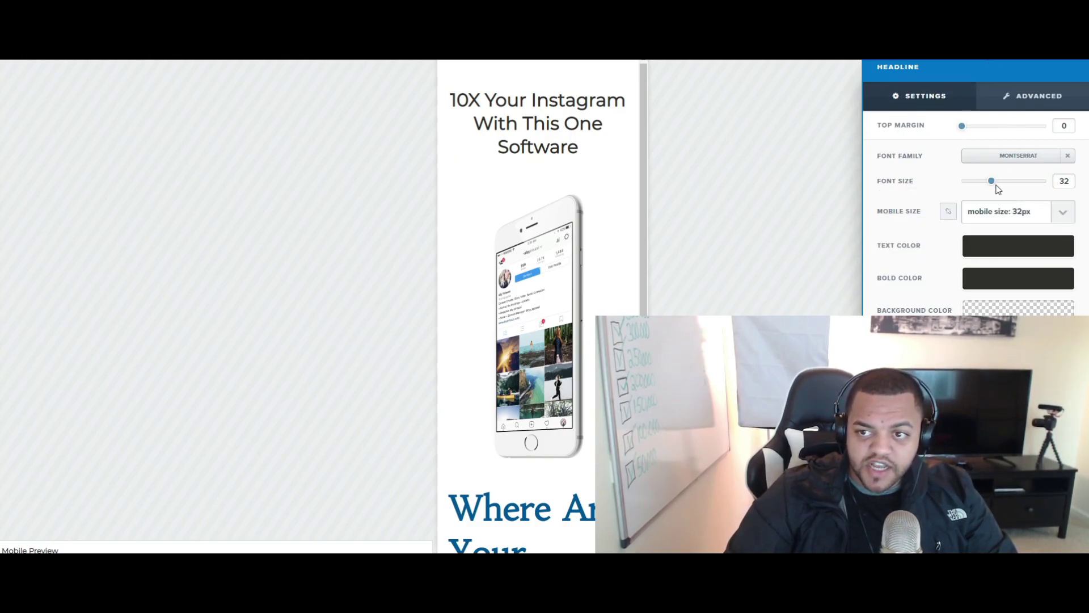
click(1063, 222)
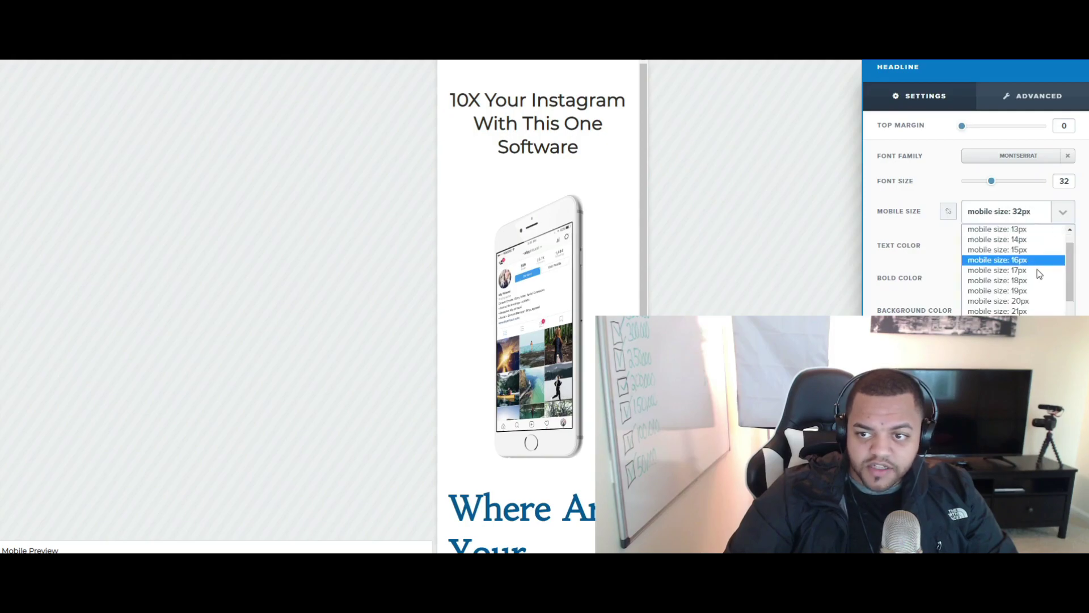
click(1027, 305)
click(1051, 219)
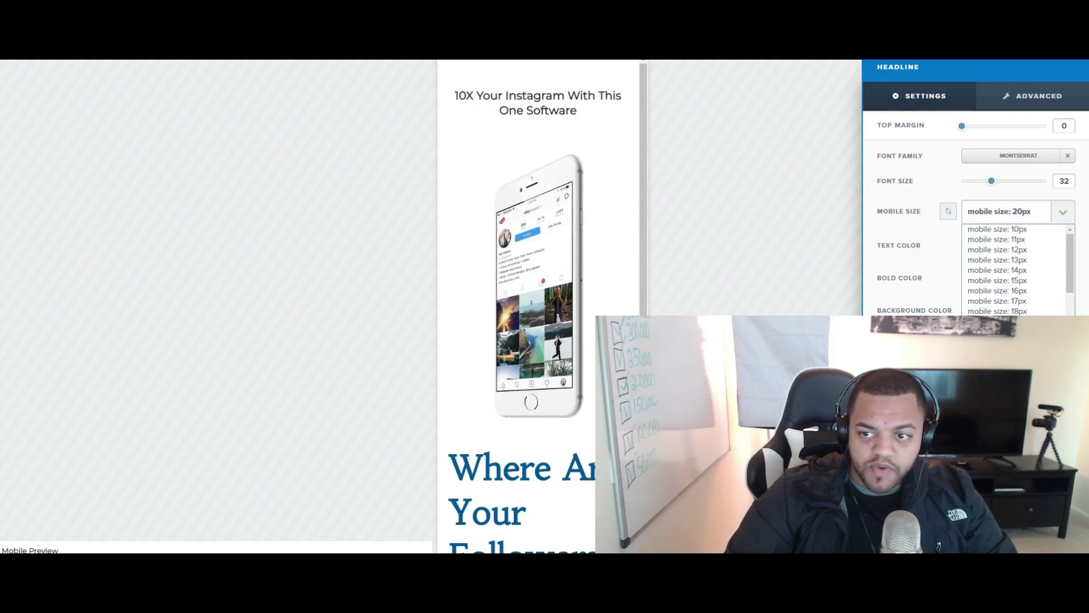
click(999, 403)
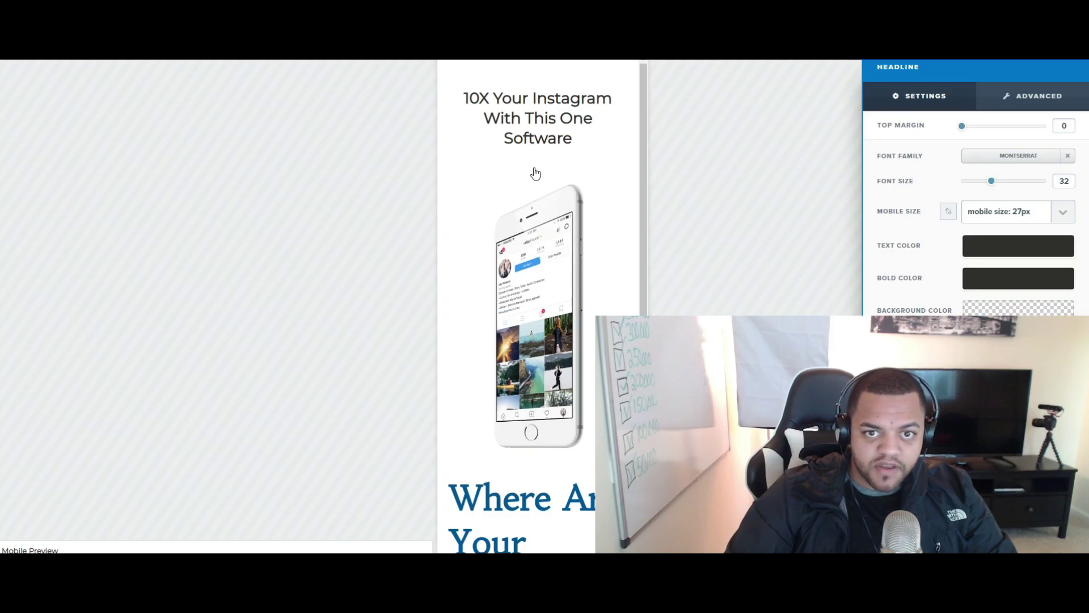
click(1063, 213)
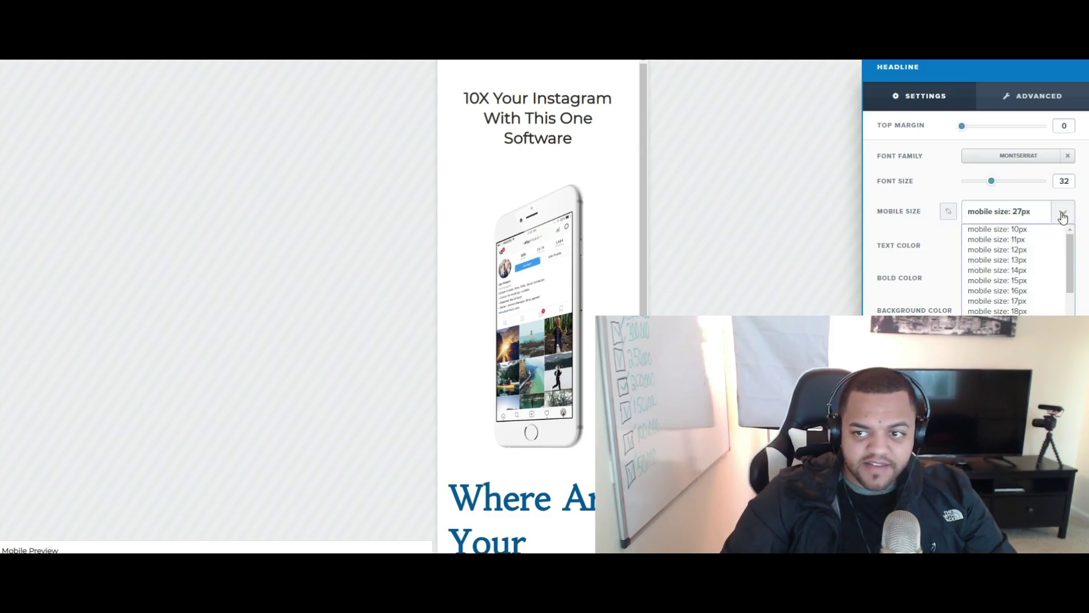
click(998, 372)
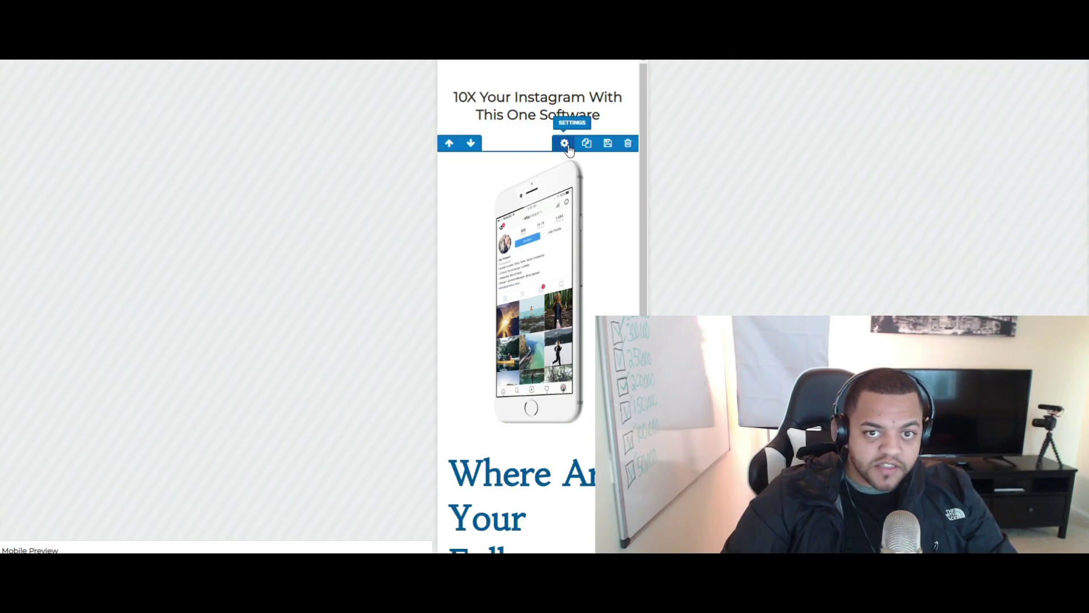
Set the phone image row's top margin to 0 and return to the desktop layout
click(564, 144)
drag(986, 129, 921, 126)
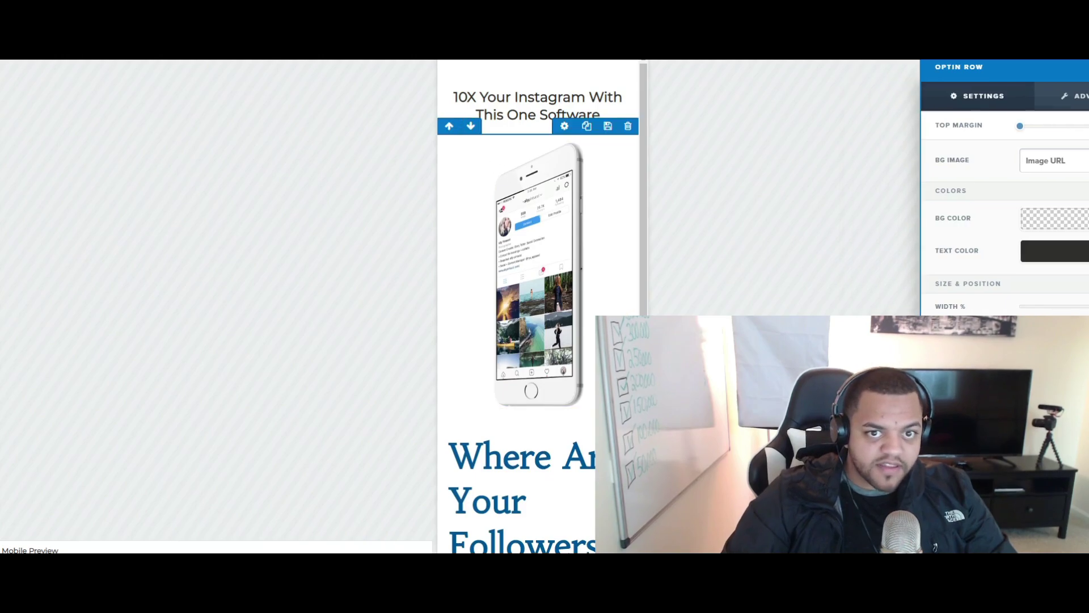
click(122, 61)
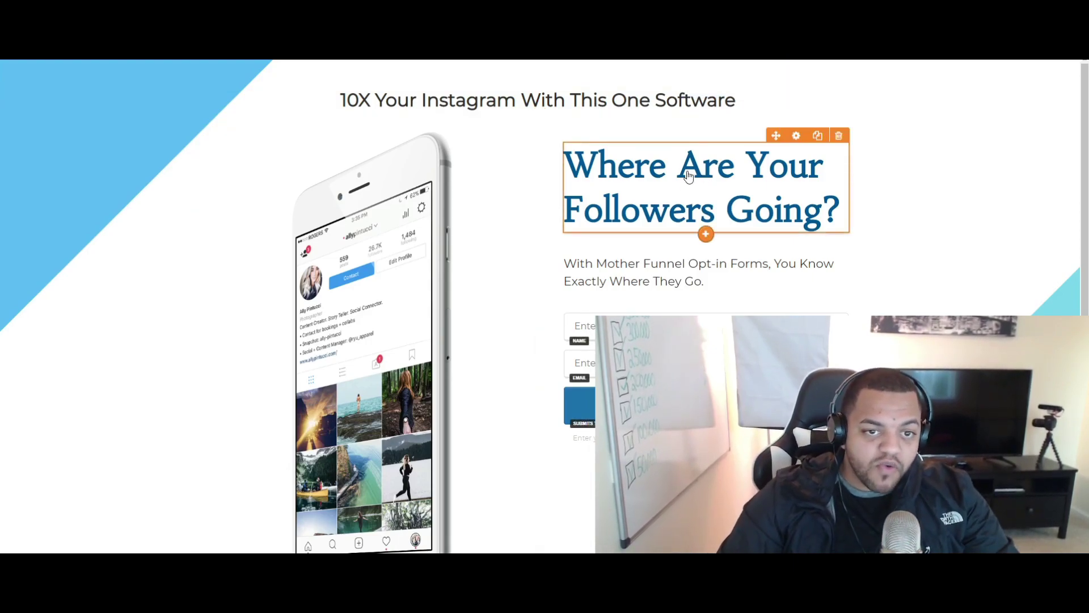
scroll(723, 202, down, 1)
scroll(724, 202, down, 1)
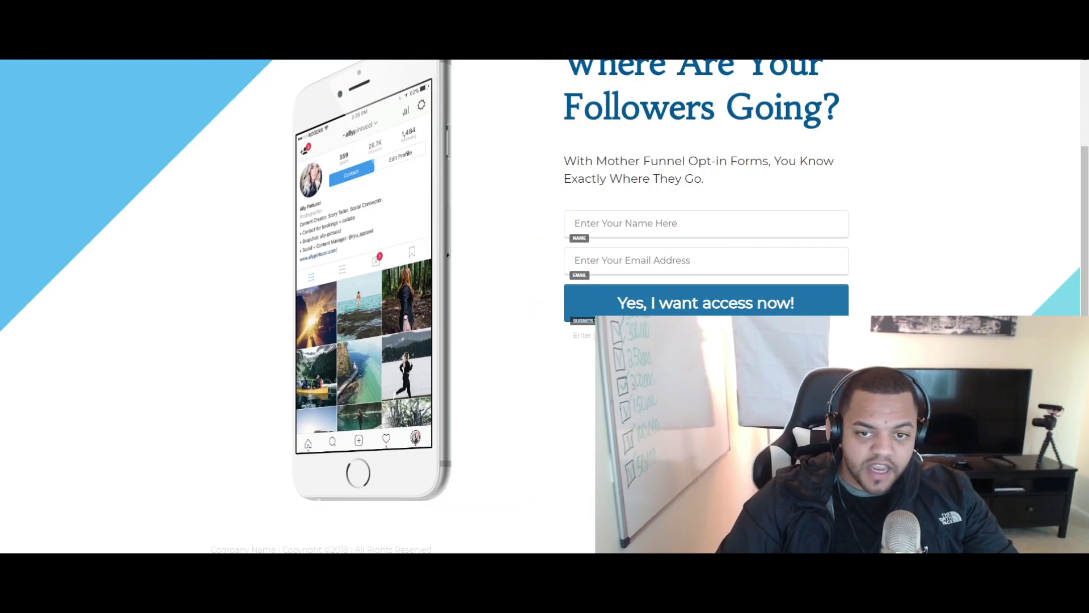
scroll(283, 267, up, 2)
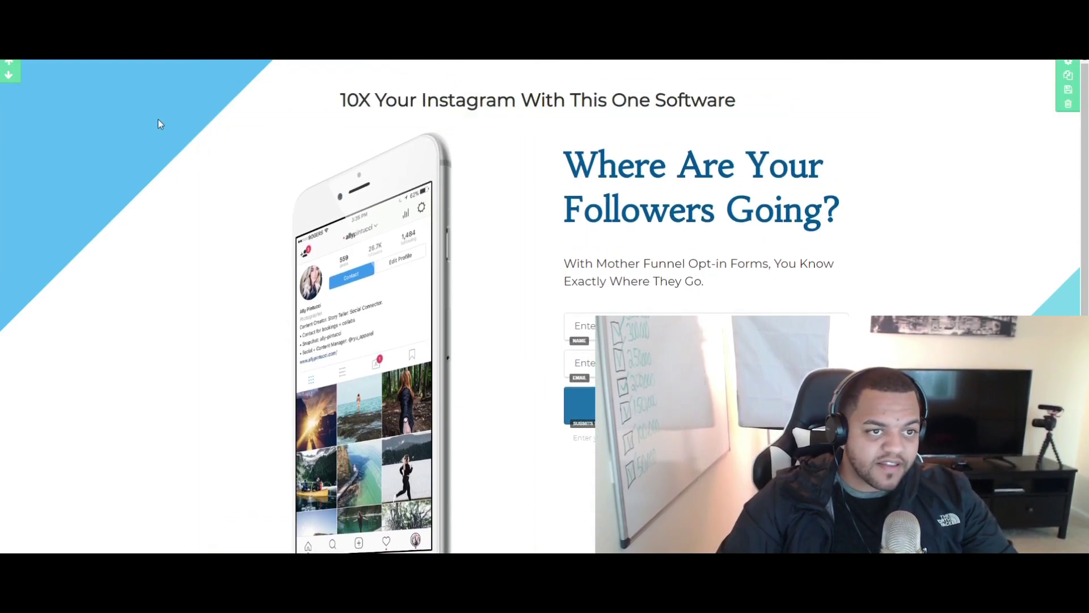
scroll(364, 283, down, 2)
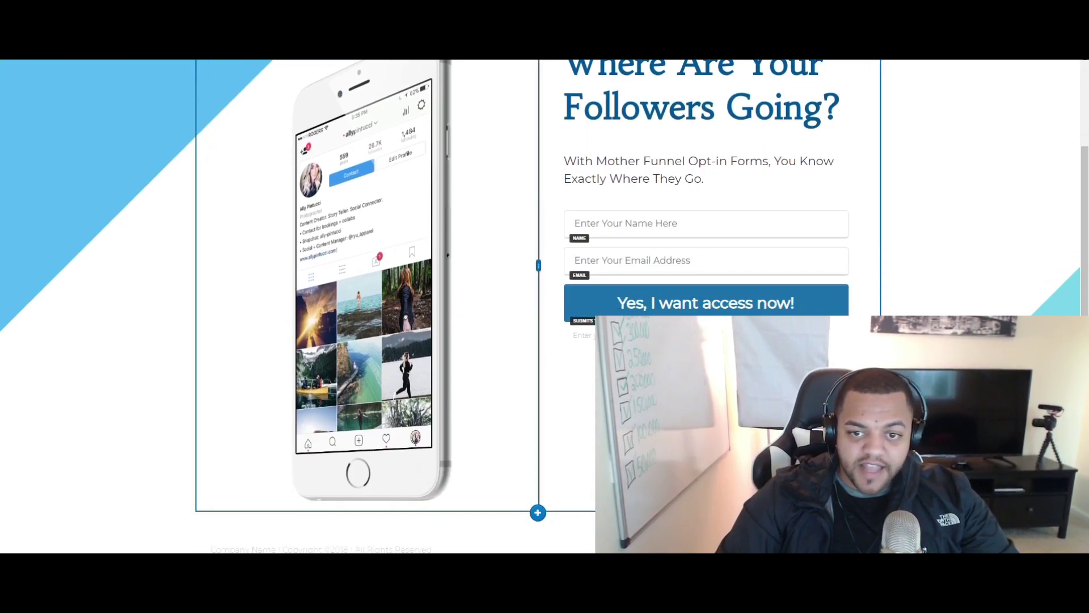
scroll(624, 159, up, 2)
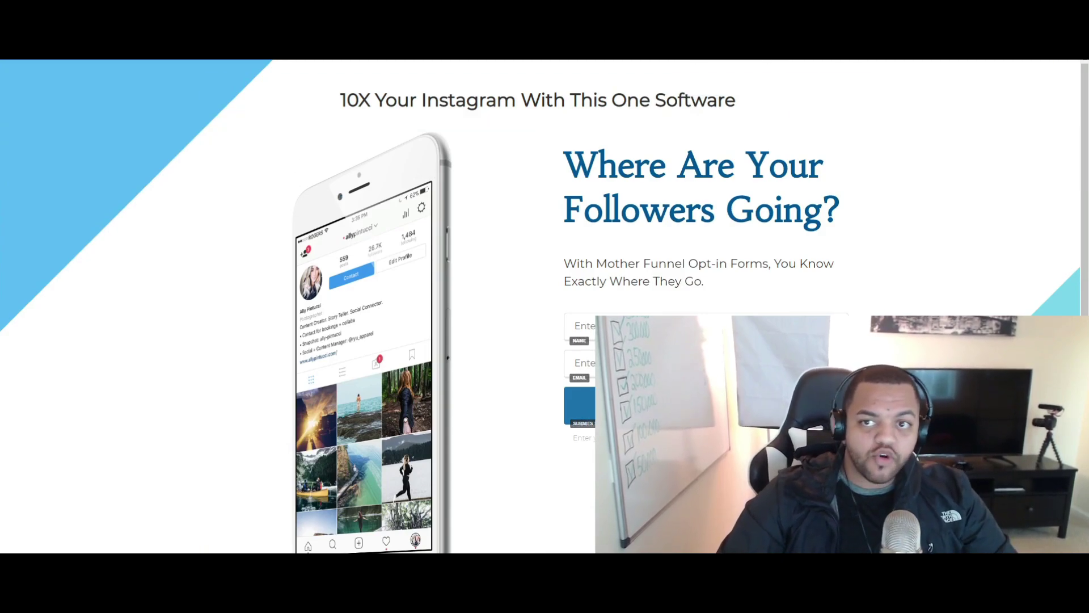
Place an Image element directly below the '10X Your Instagram' title row
click(917, 66)
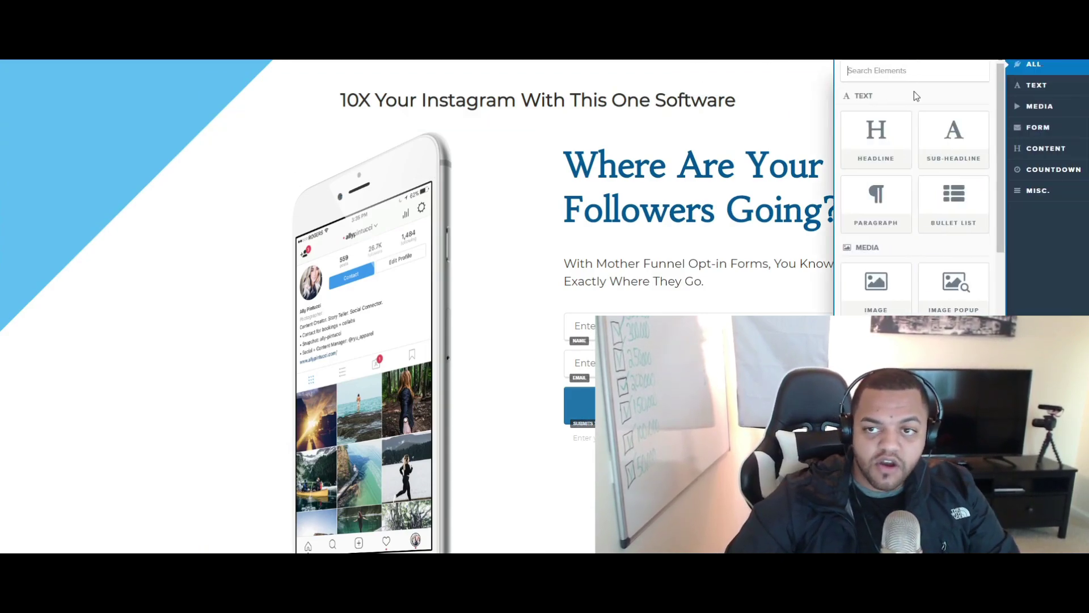
drag(523, 102, 527, 122)
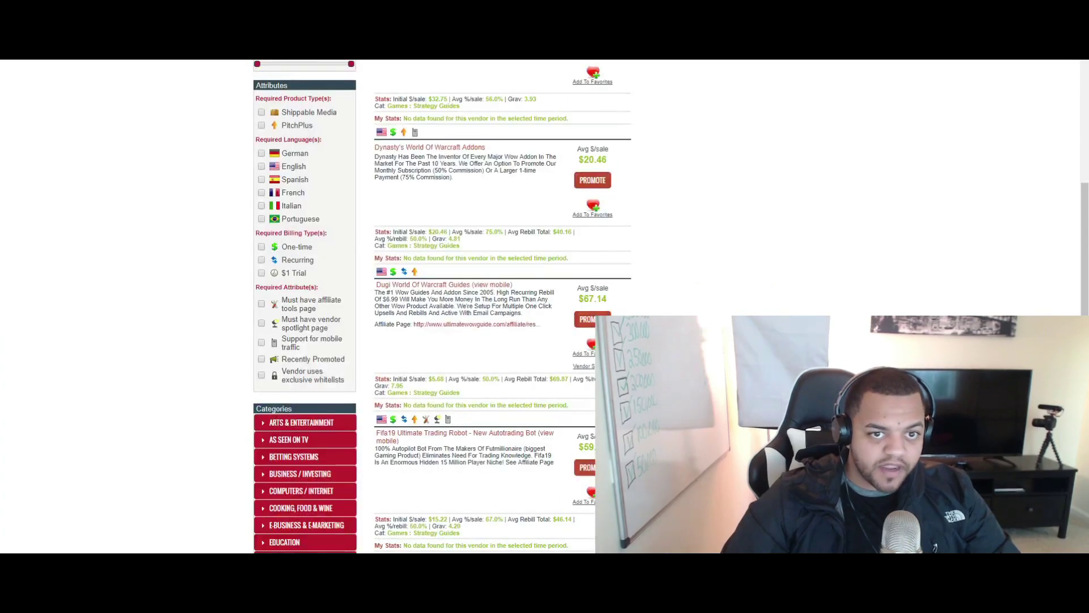
scroll(668, 297, up, 10)
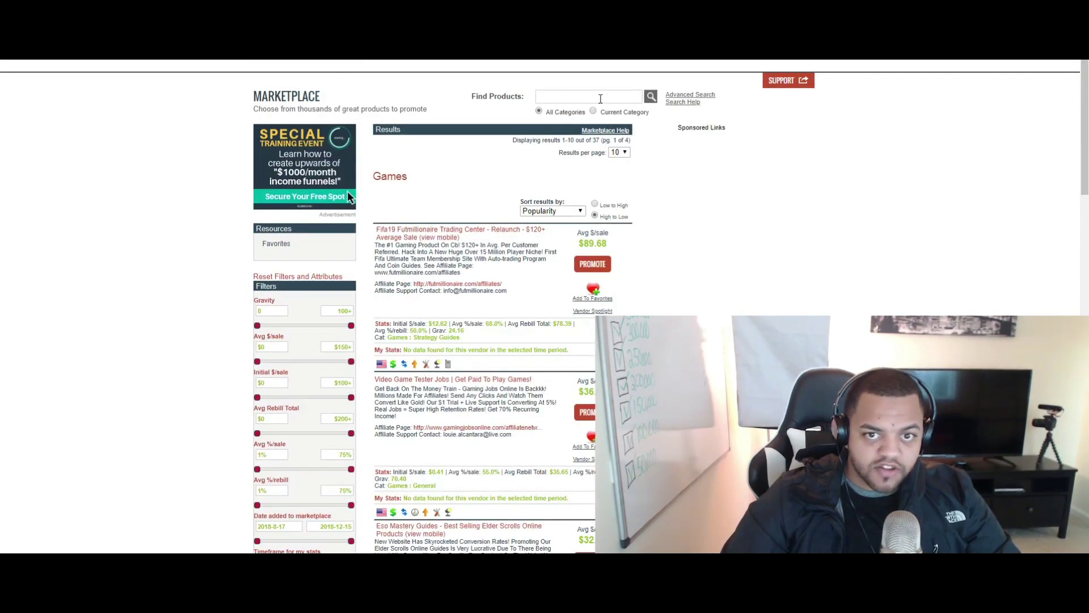
Search the ClickBank marketplace for Instagram and open the Instagram On Fire page to save its logo
click(598, 100)
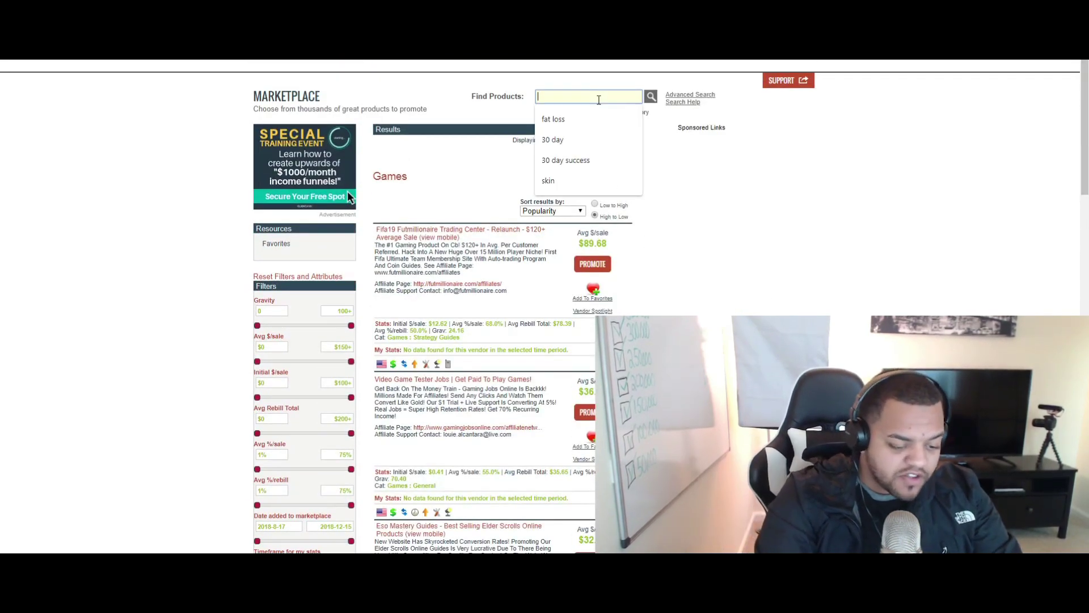
text(lnatagram)
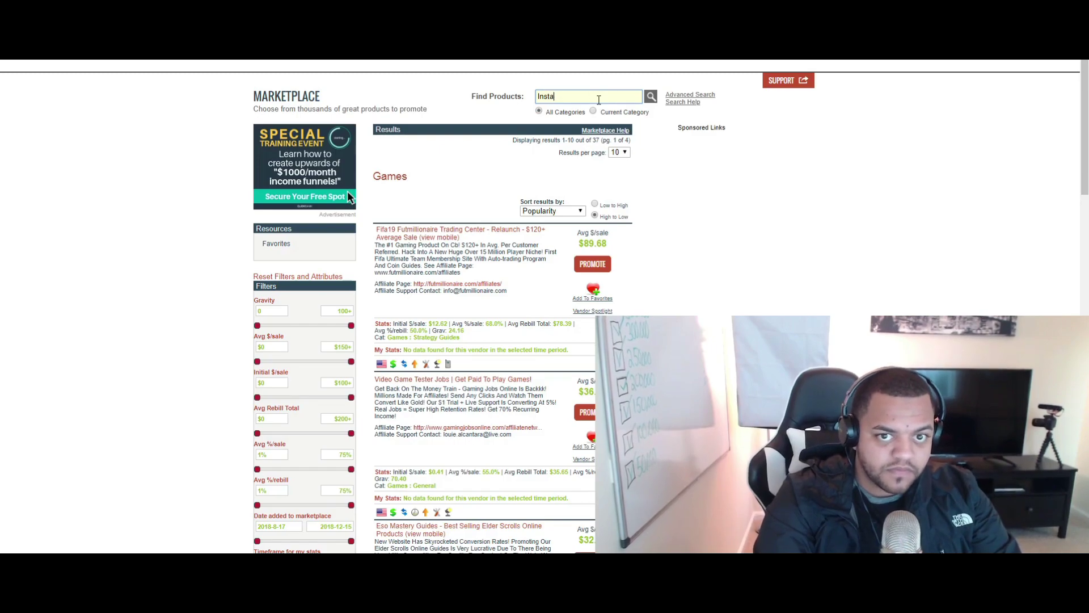
key(Return)
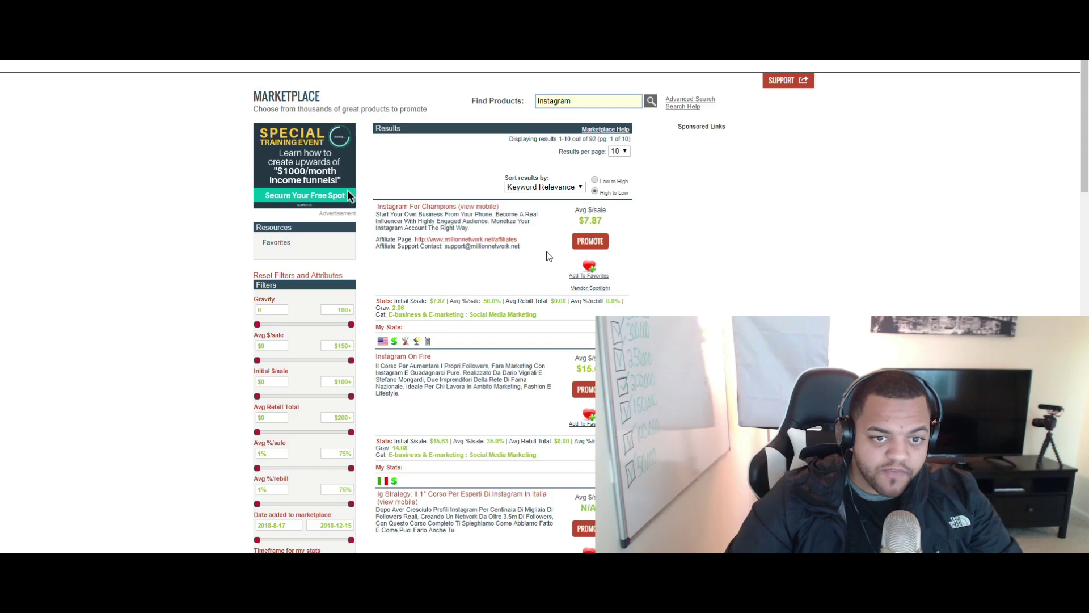
scroll(548, 256, down, 1)
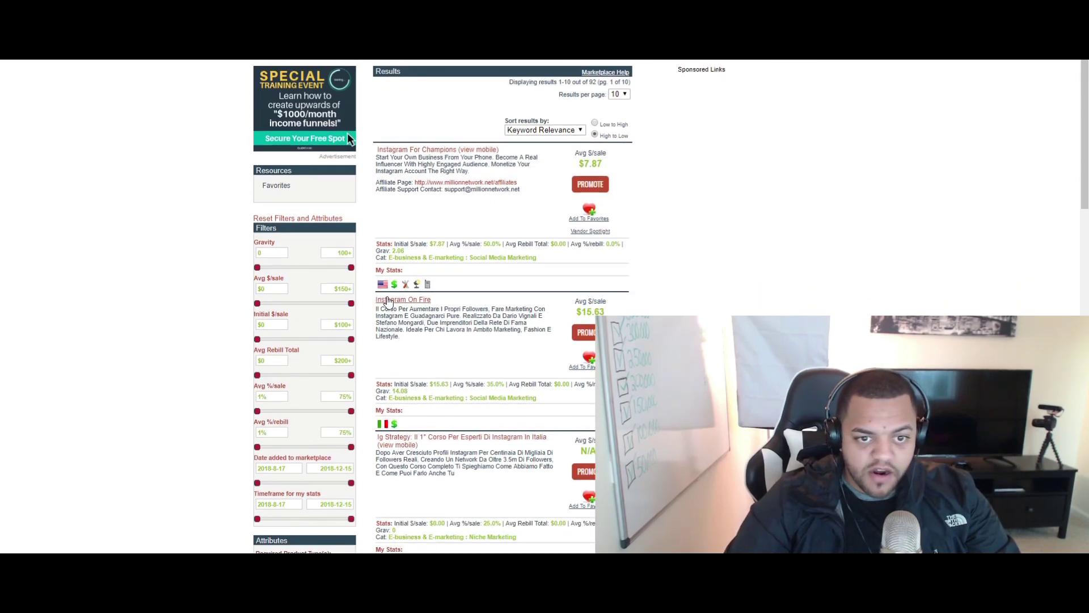
click(387, 299)
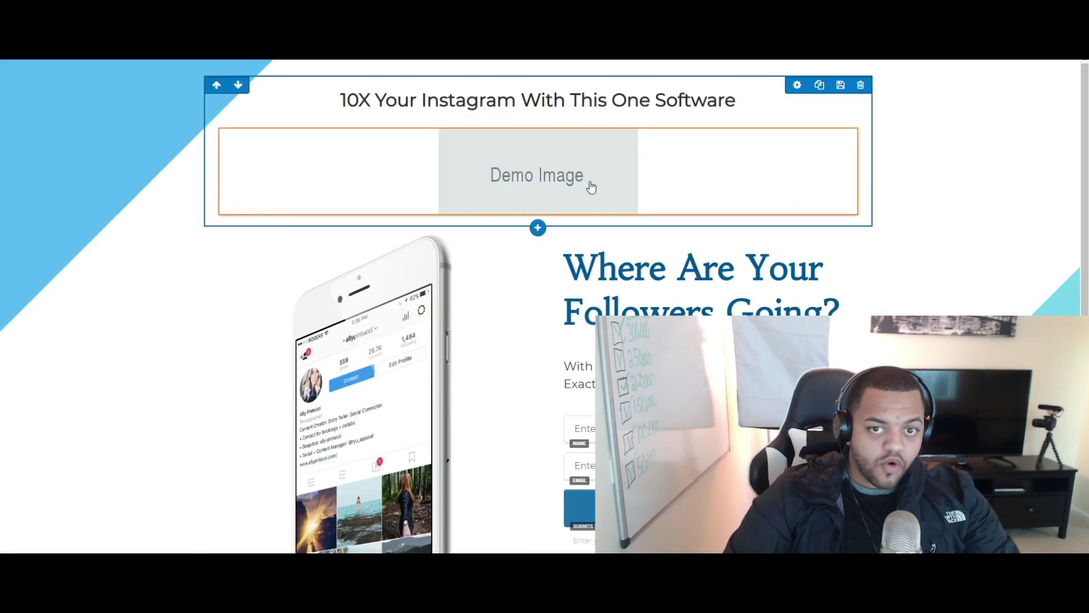
click(588, 187)
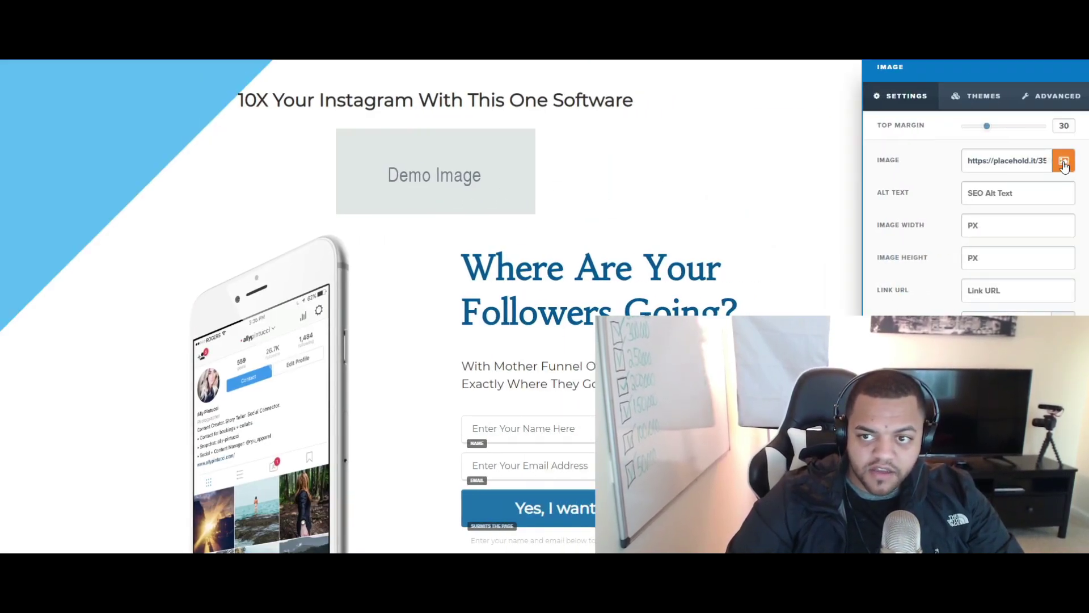
Swap the Demo Image for the Instagram on Fire logo and check it in mobile preview
click(1064, 164)
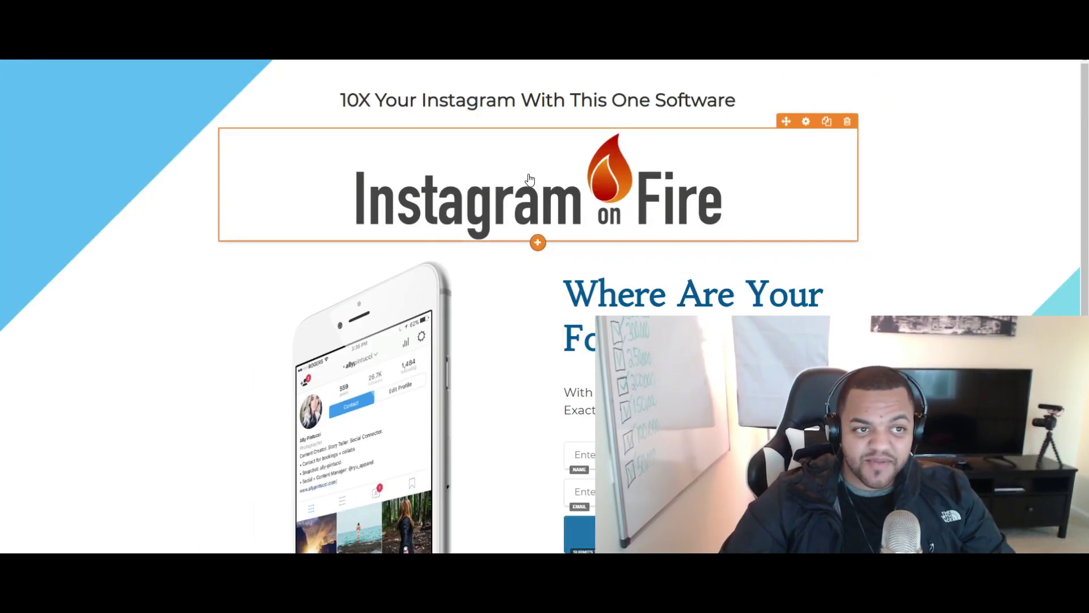
click(105, 67)
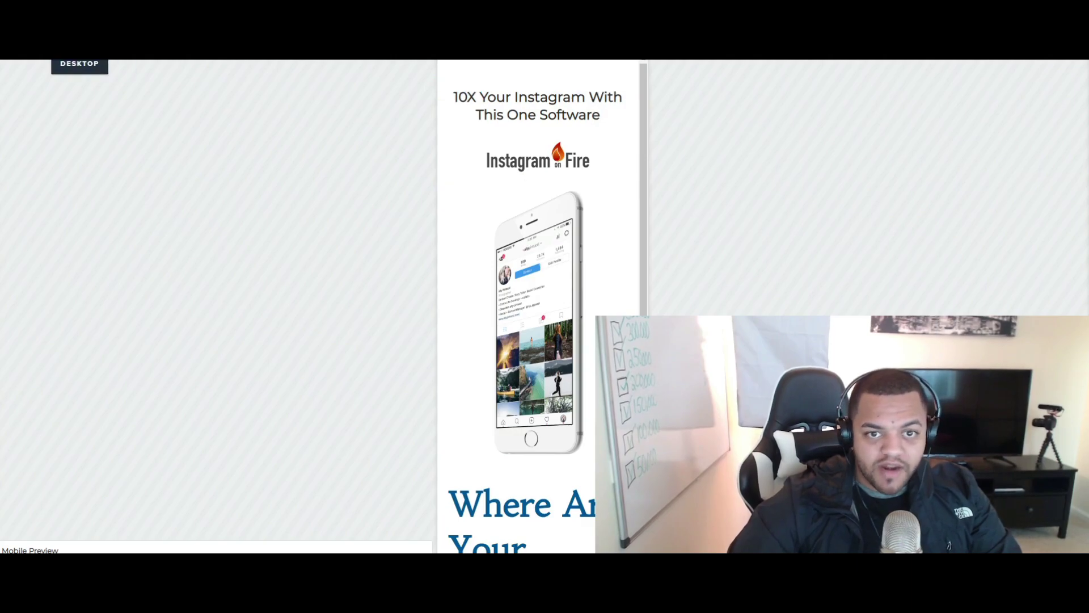
click(105, 67)
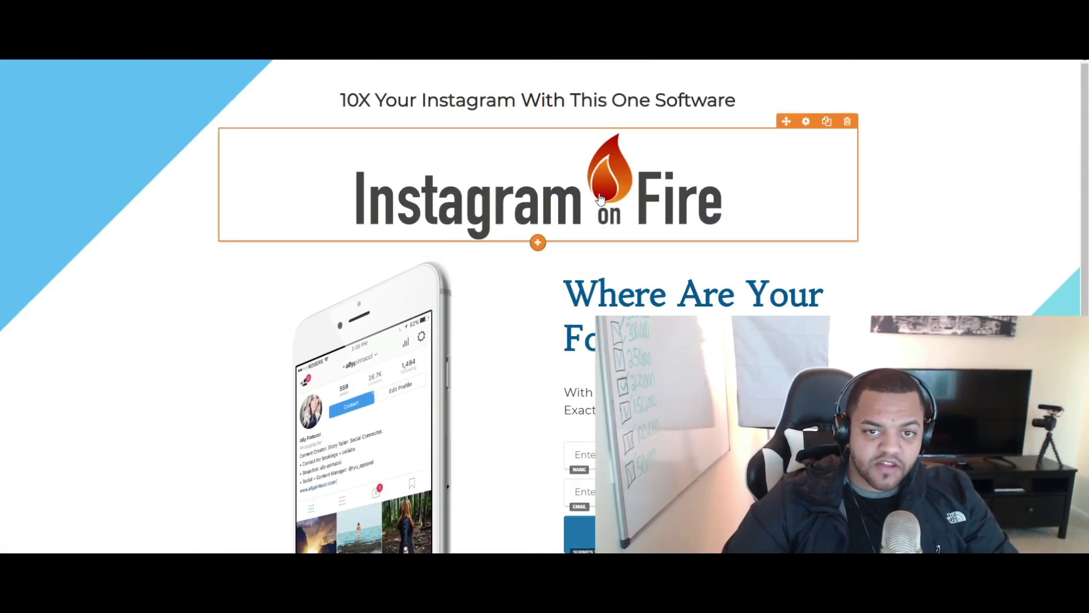
click(827, 121)
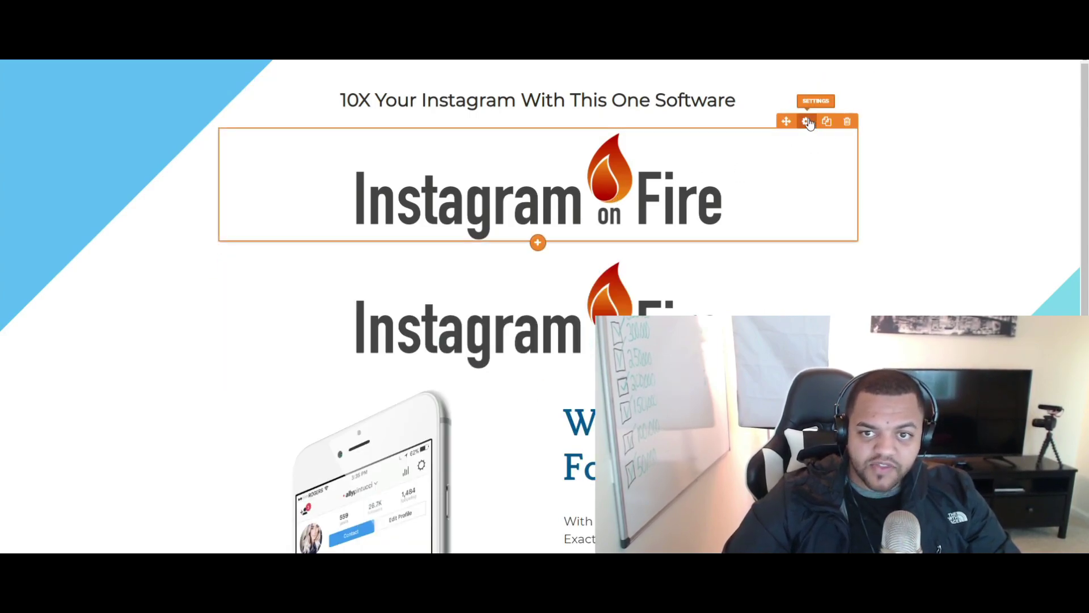
click(807, 122)
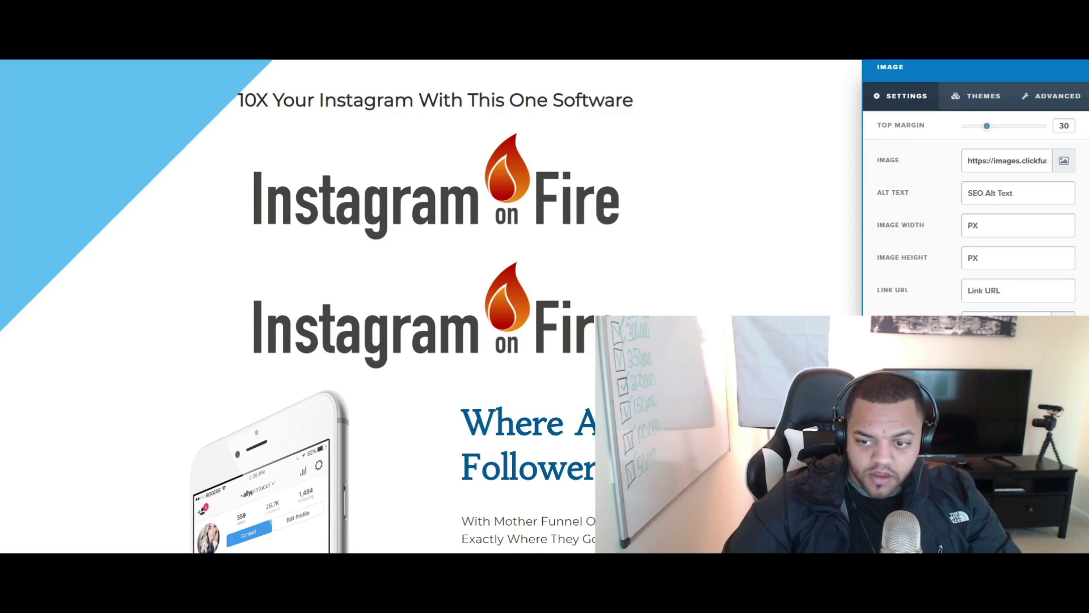
click(653, 183)
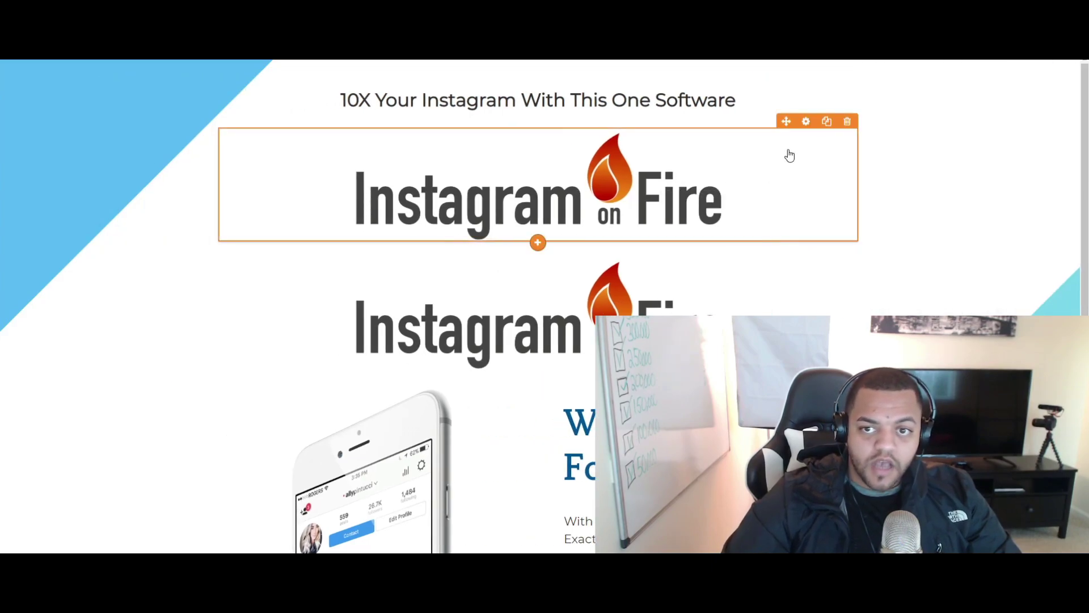
click(807, 122)
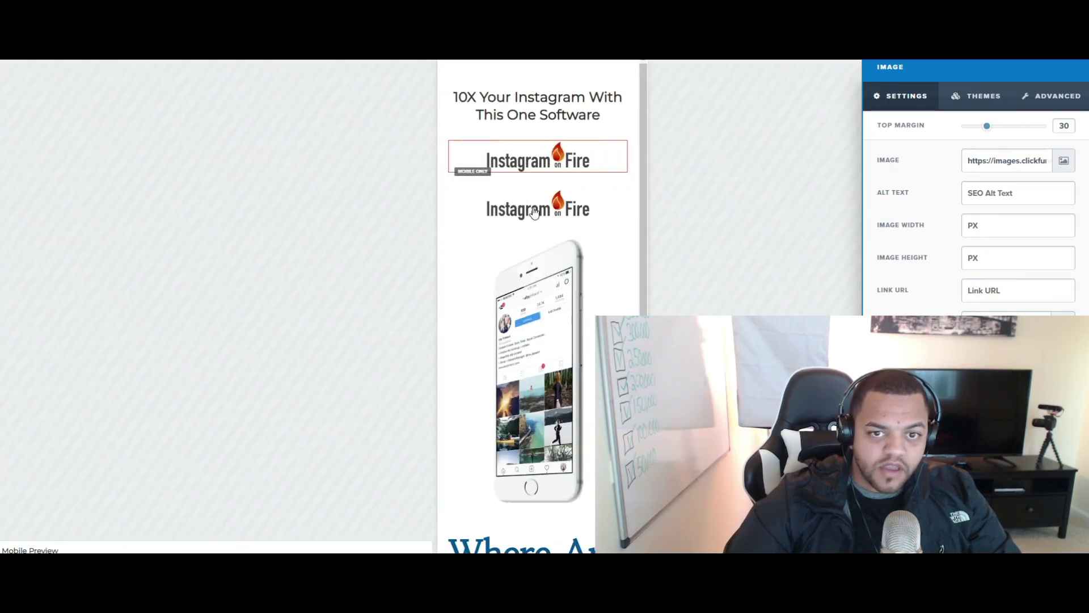
click(545, 215)
click(528, 181)
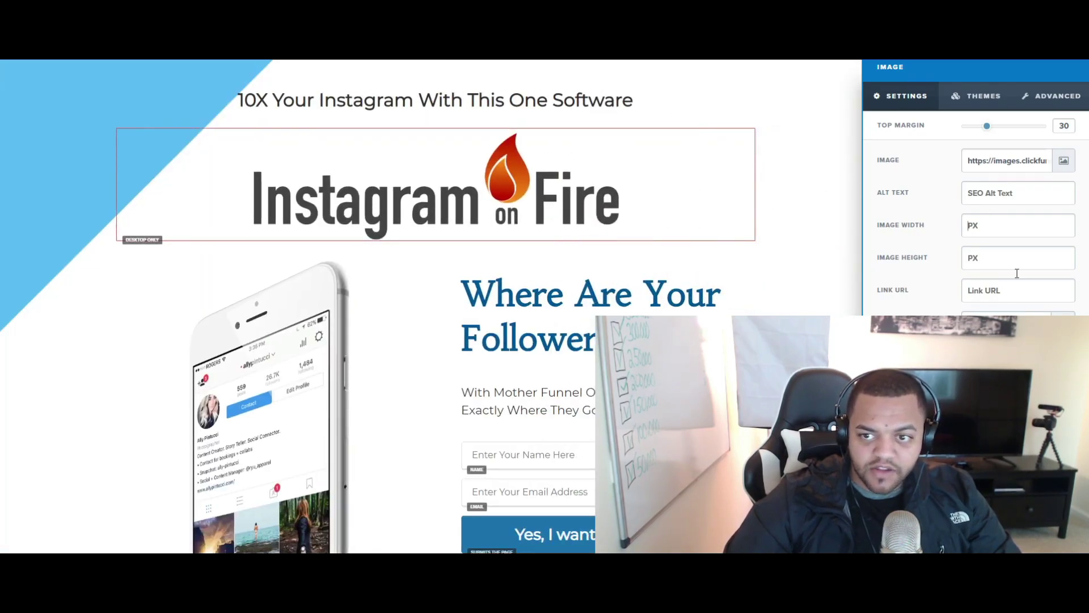
text(300)
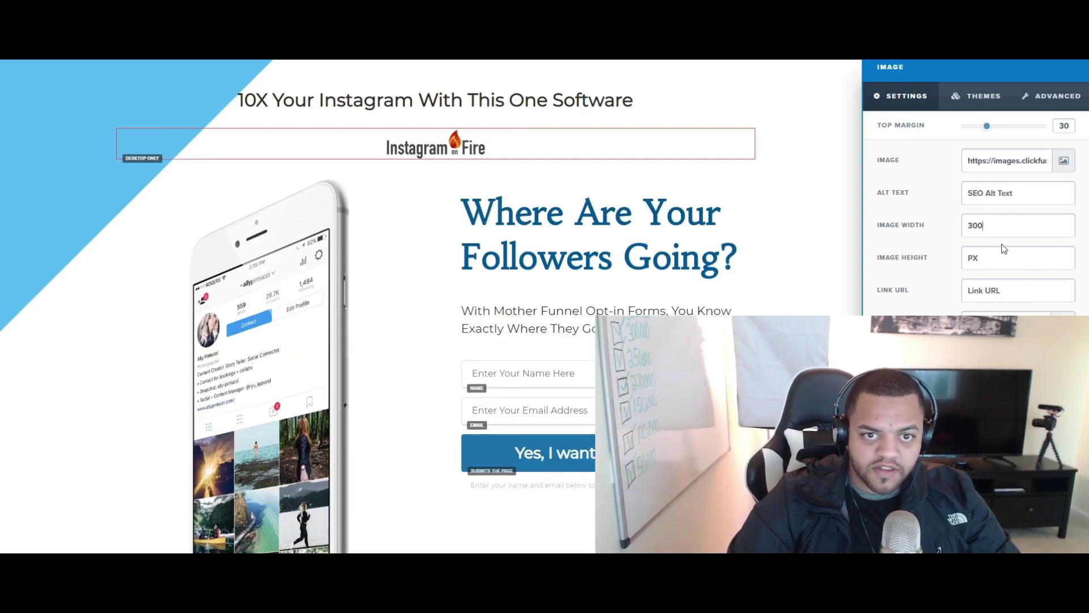
key(BackSpace)
key(BackSpace)
key(BackSpace)
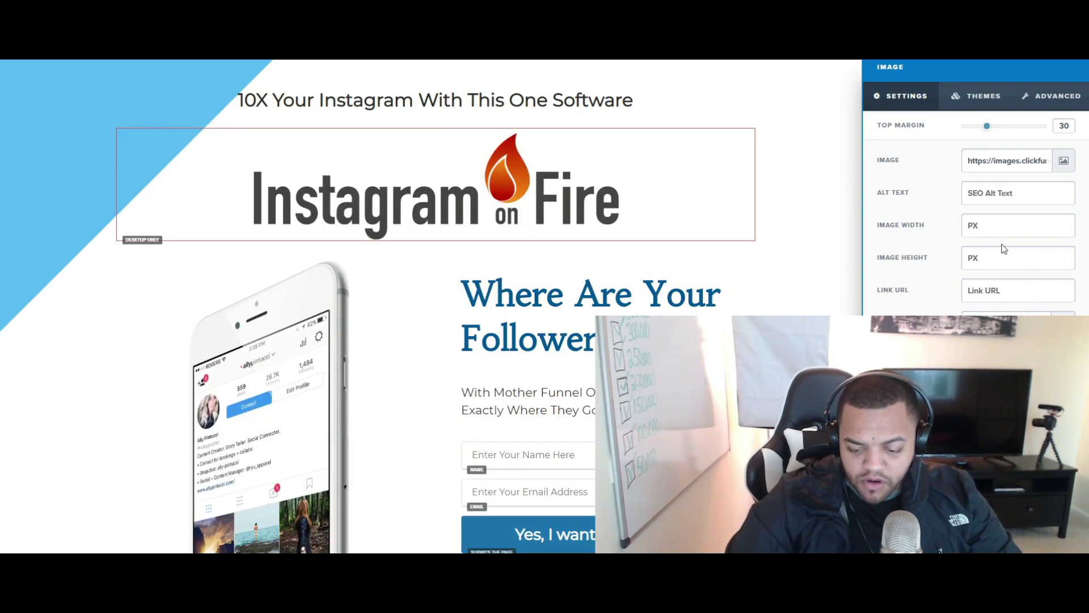
text(600)
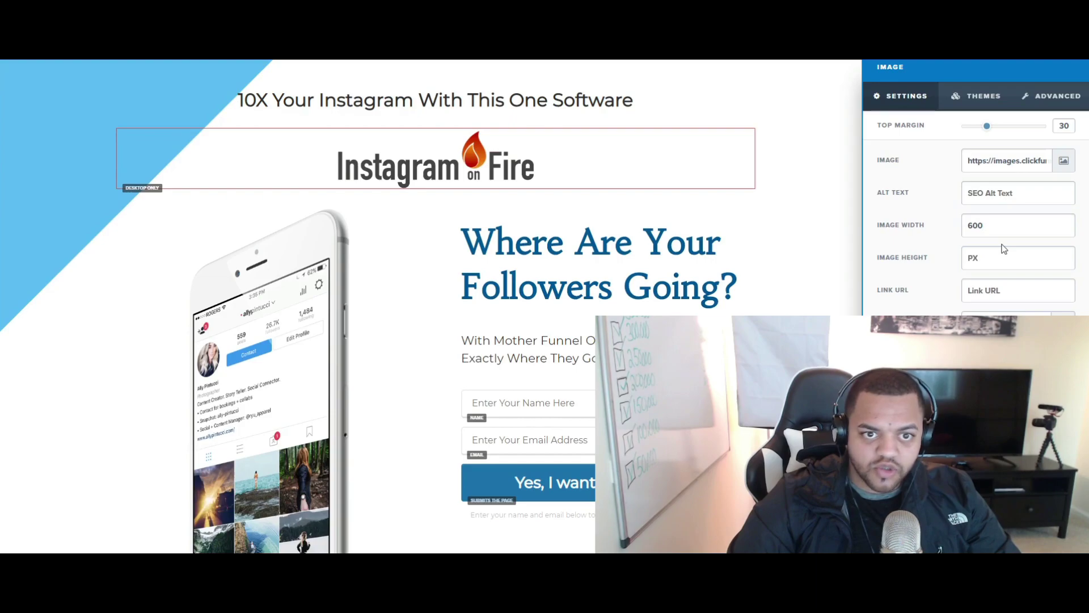
click(733, 190)
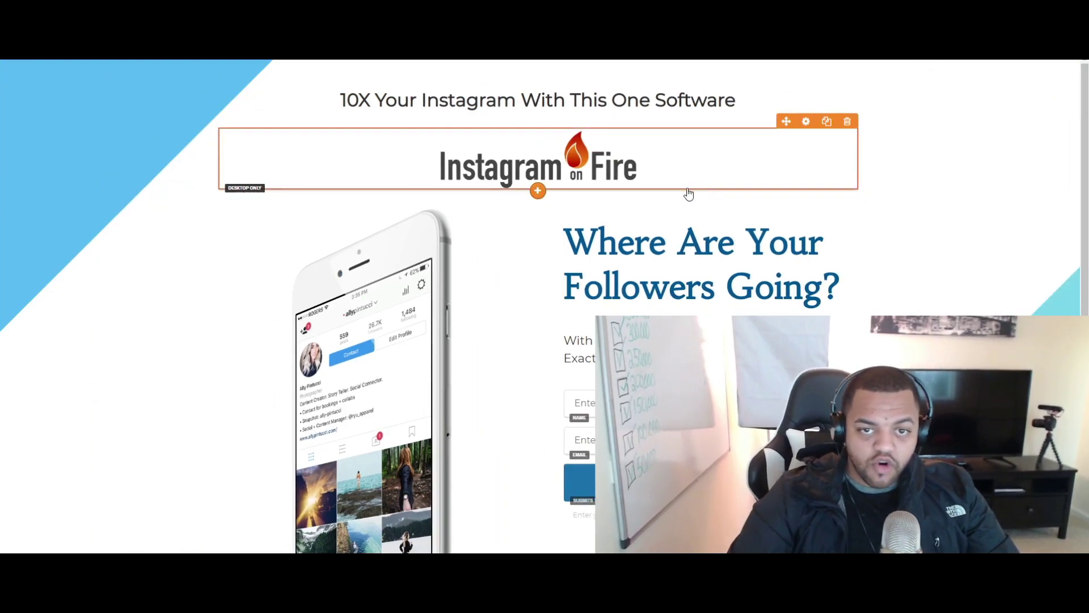
scroll(498, 196, down, 1)
scroll(499, 196, up, 1)
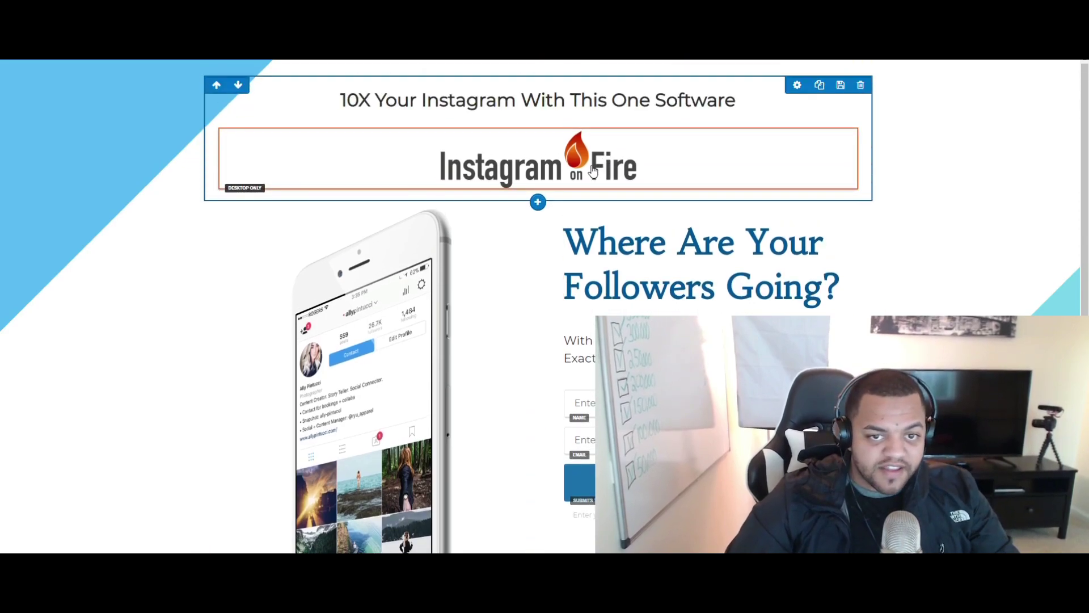
scroll(498, 197, down, 1)
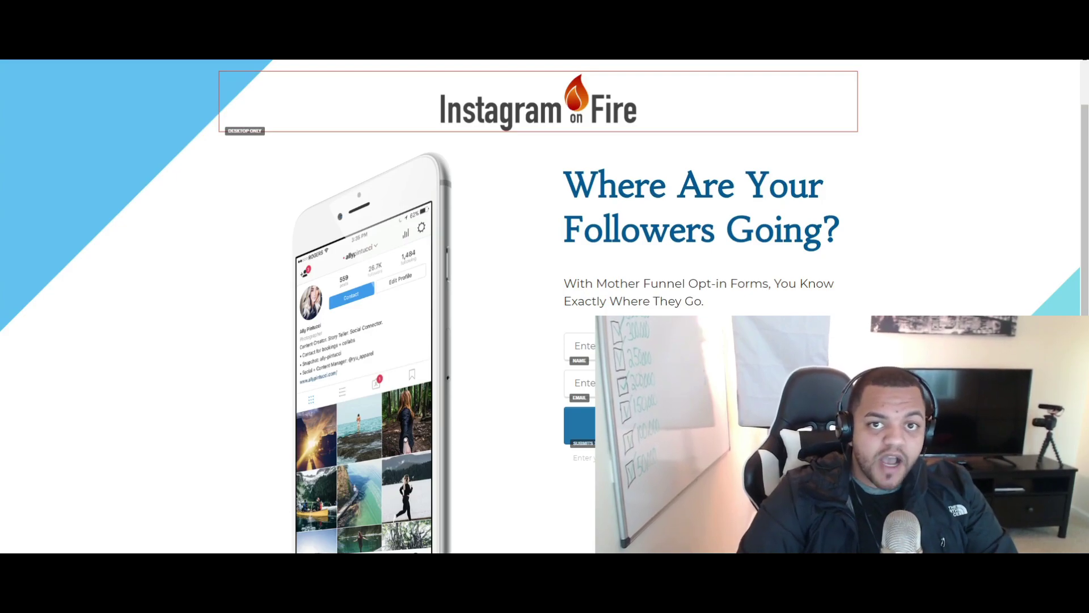
key(ctrl+Tab)
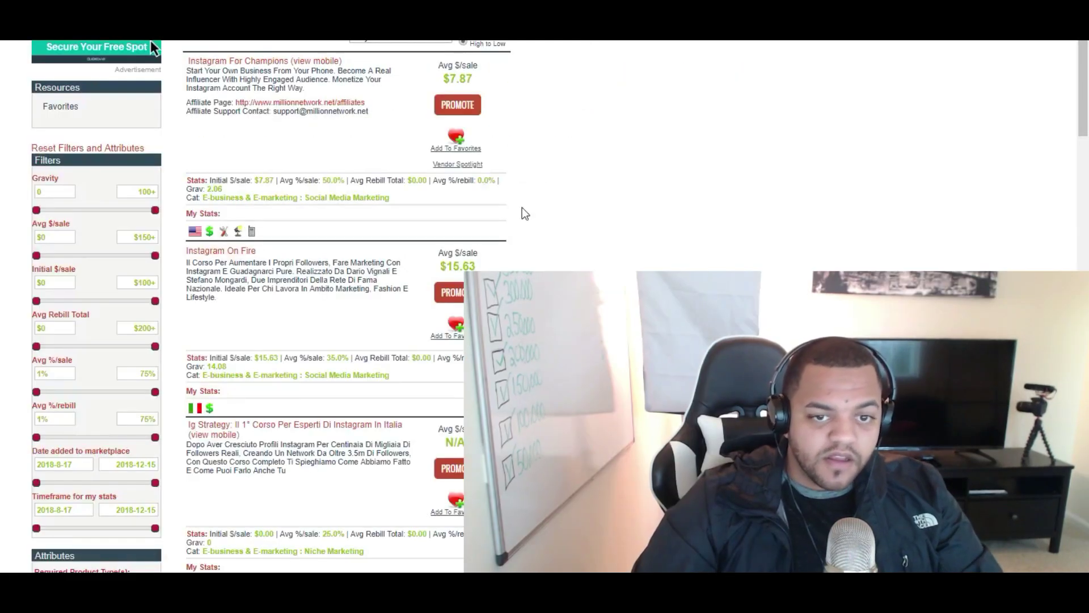
Open the Instagram for Champions sales page and grab its book cover image
scroll(301, 275, down, 2)
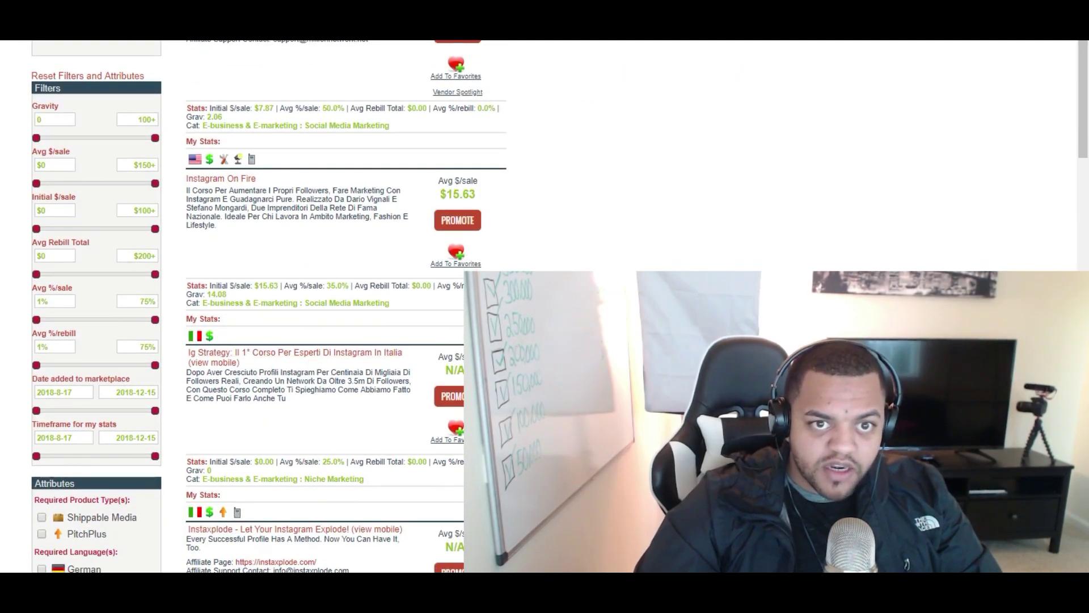
scroll(380, 227, up, 3)
click(380, 158)
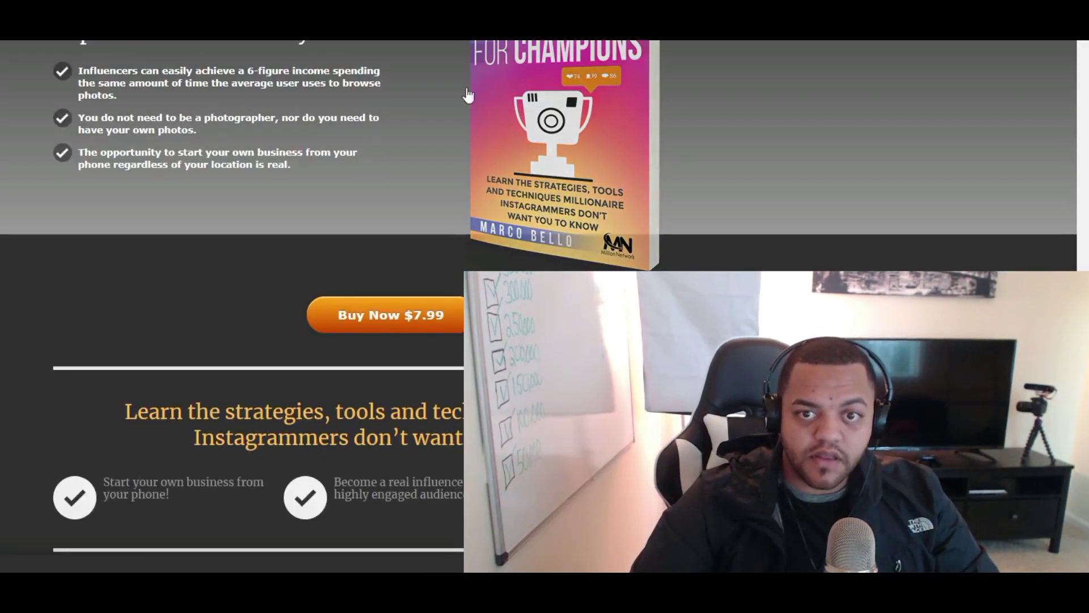
drag(471, 96, 624, 125)
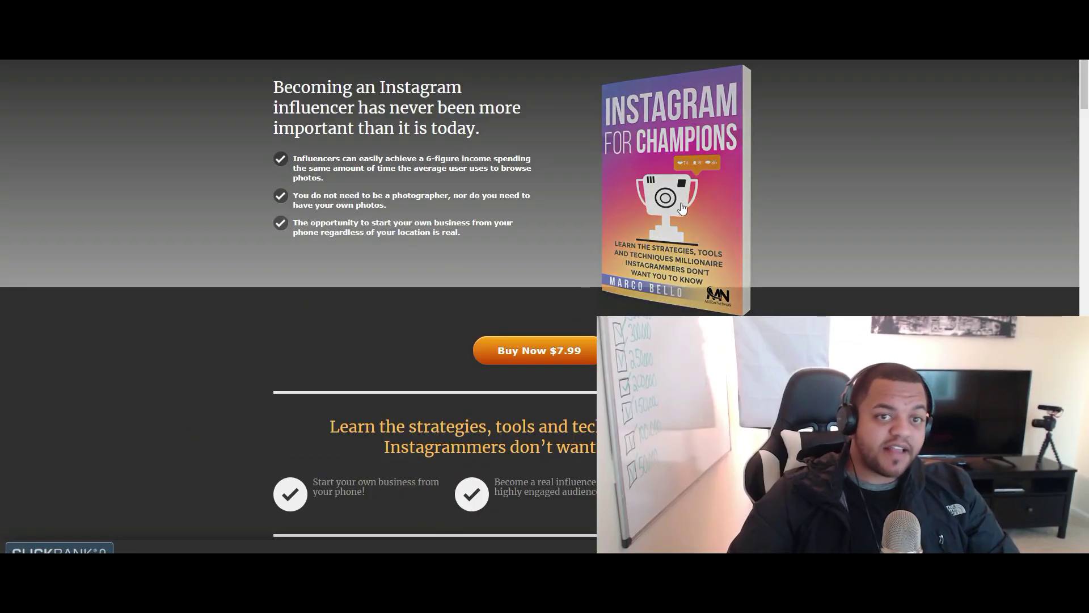
drag(681, 198, 579, 250)
right_click(680, 200)
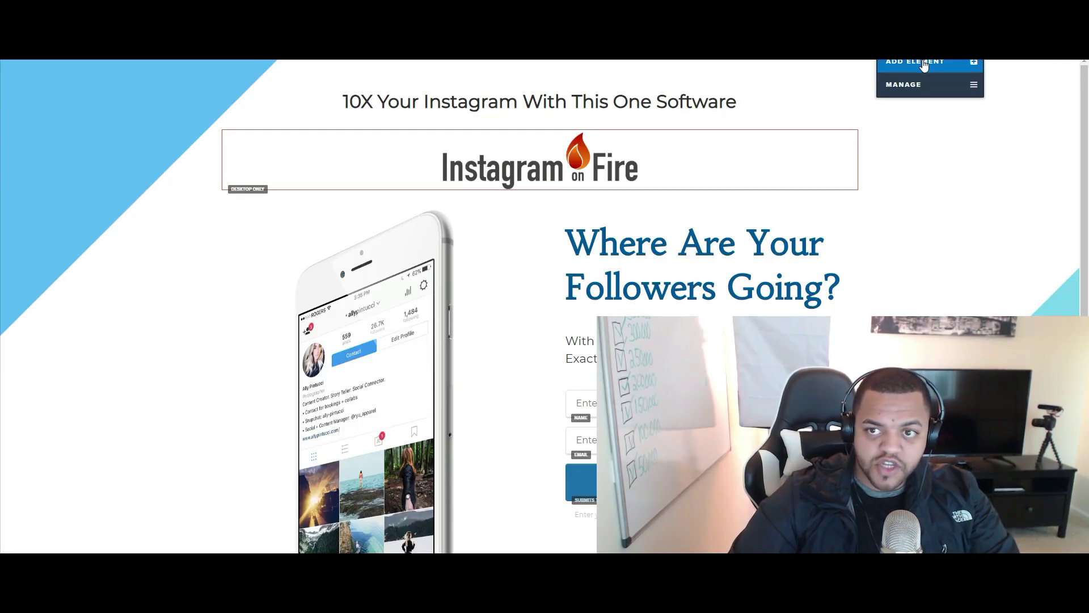
Add an image element for the book cover and delete the phone image
click(925, 62)
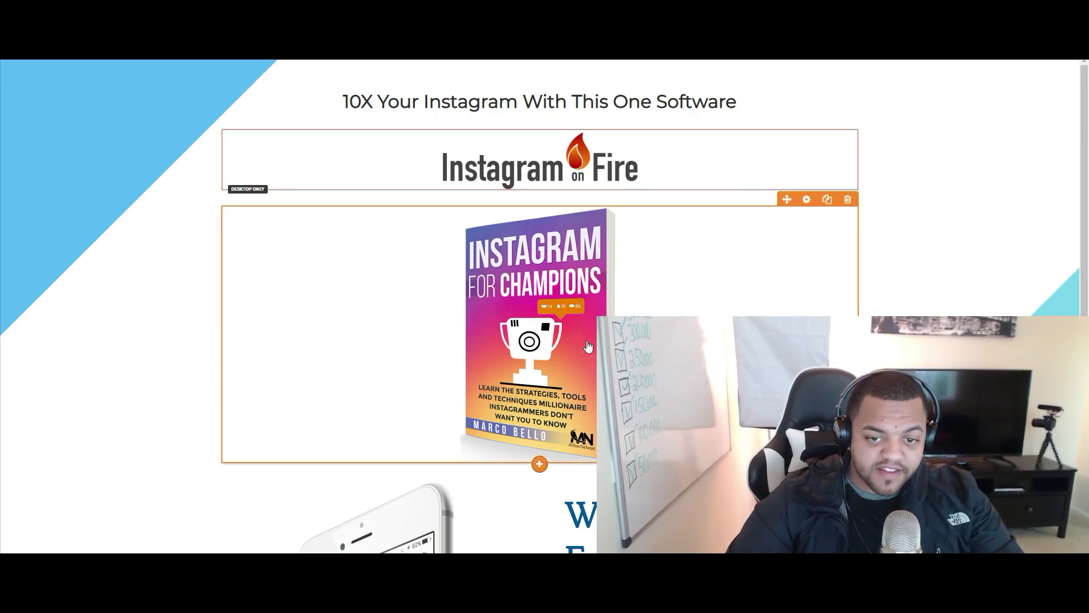
scroll(588, 346, down, 5)
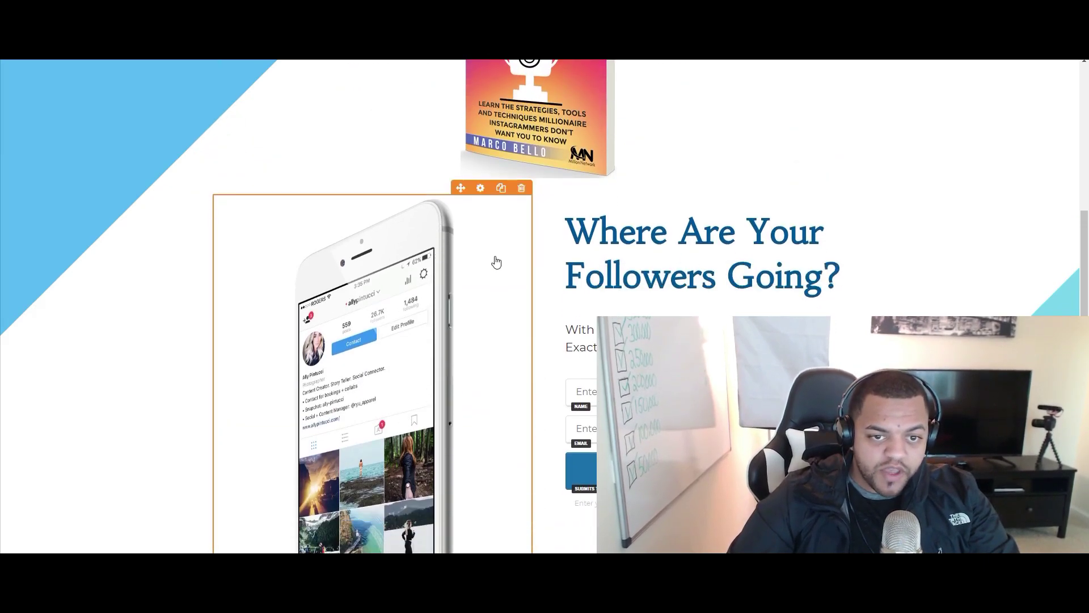
scroll(496, 262, up, 3)
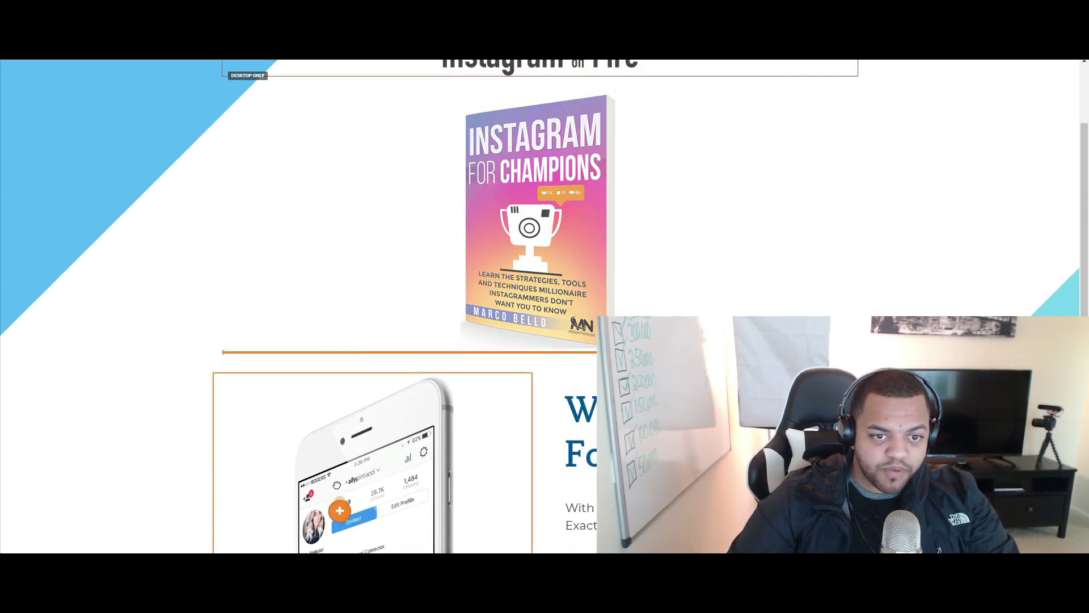
scroll(337, 485, down, 2)
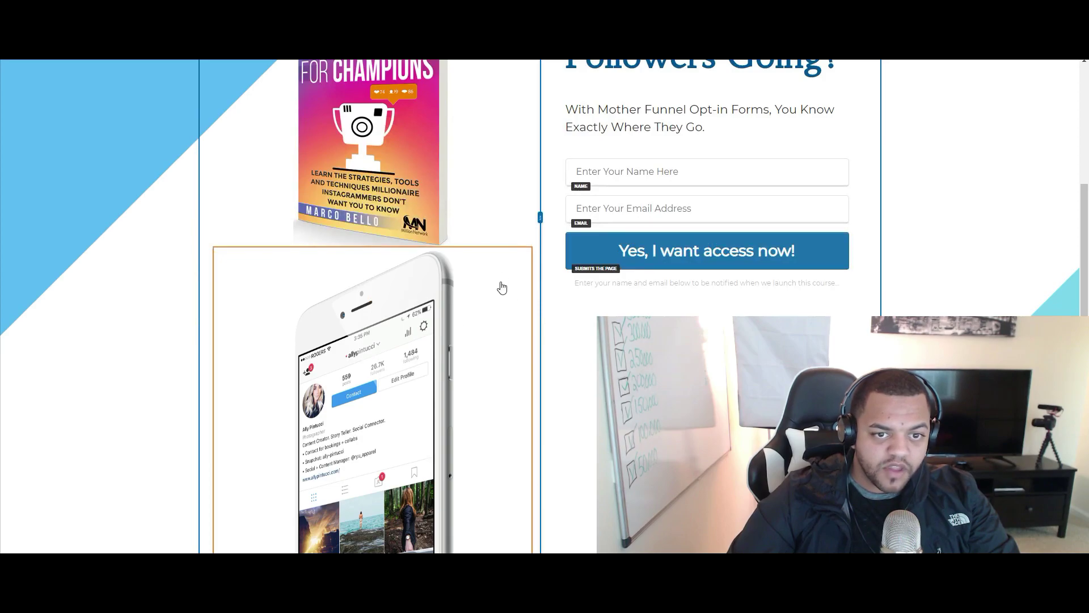
click(497, 267)
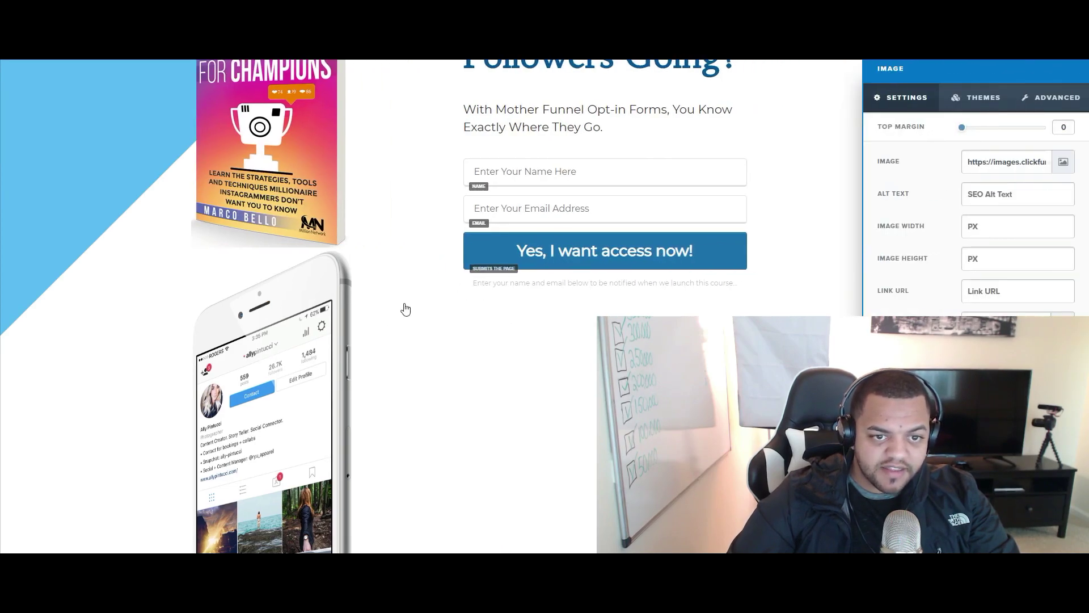
click(405, 309)
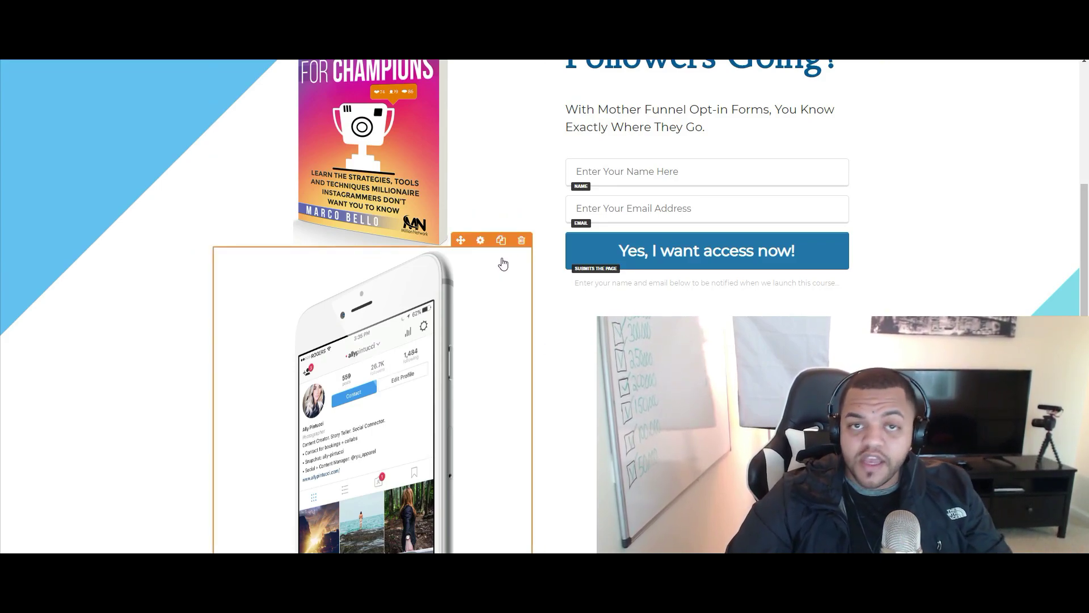
click(521, 241)
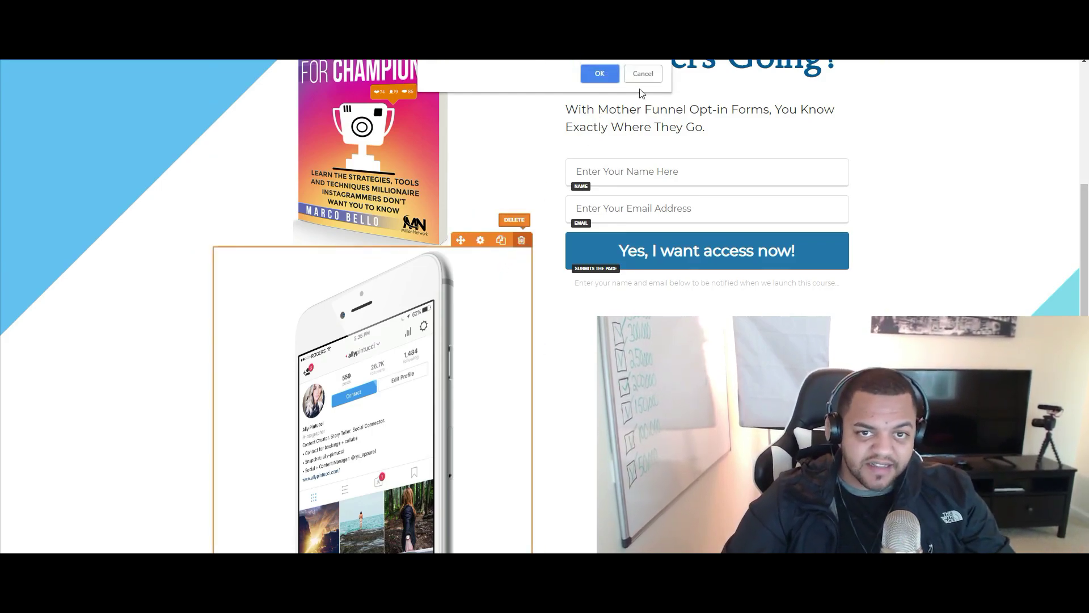
click(599, 73)
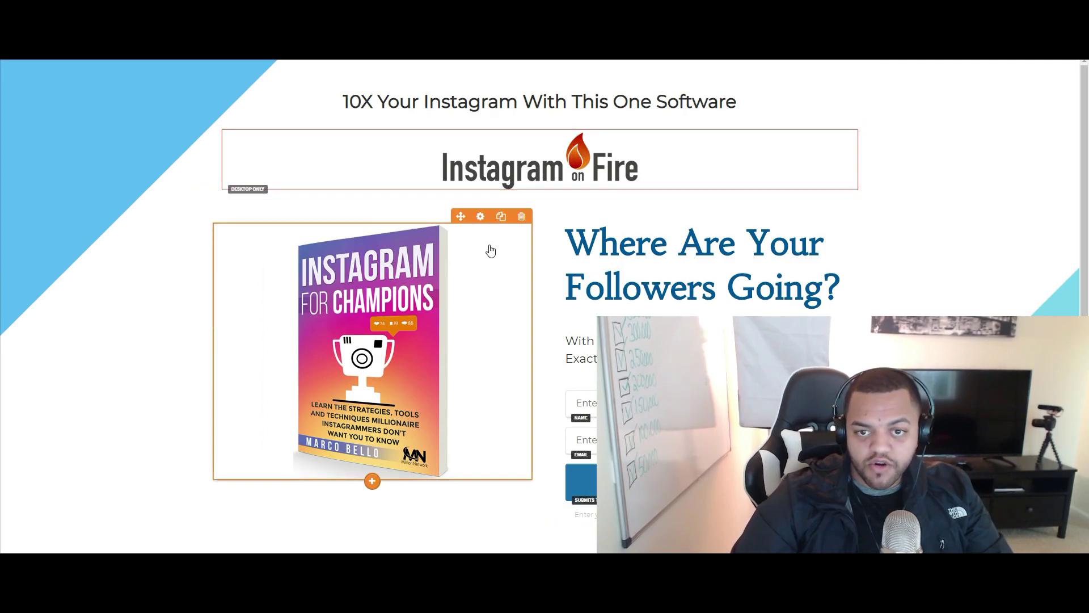
Remove the Email and Name fields from the opt-in form
scroll(628, 305, down, 1)
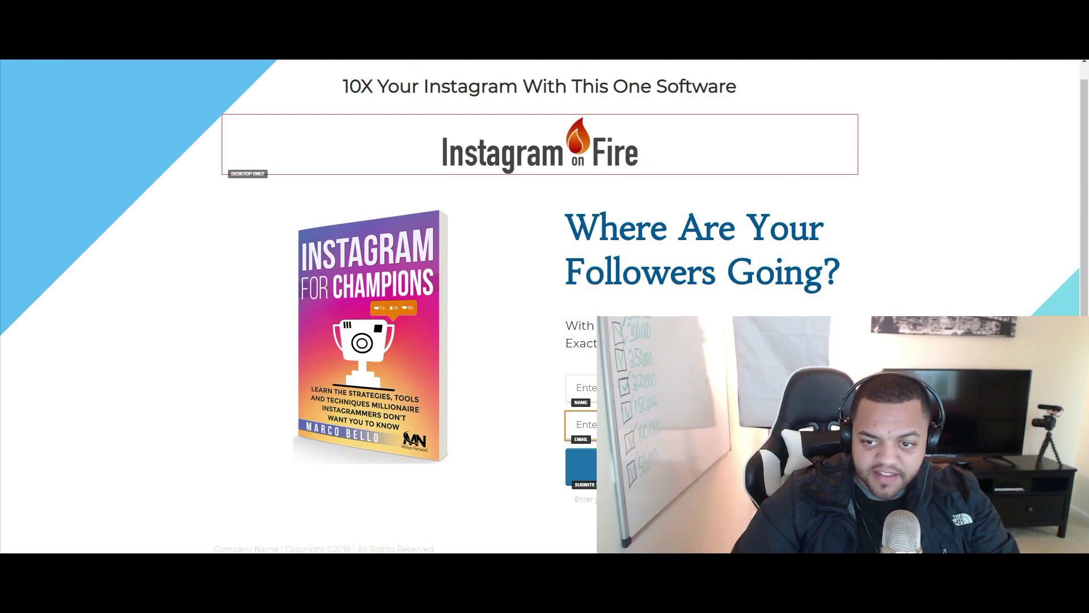
click(603, 77)
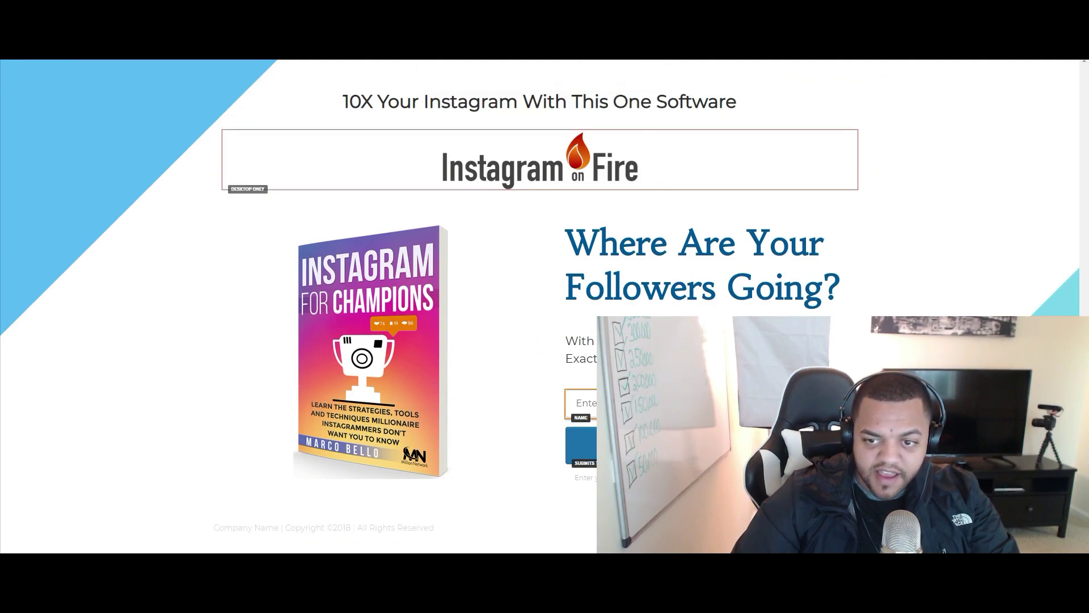
click(590, 76)
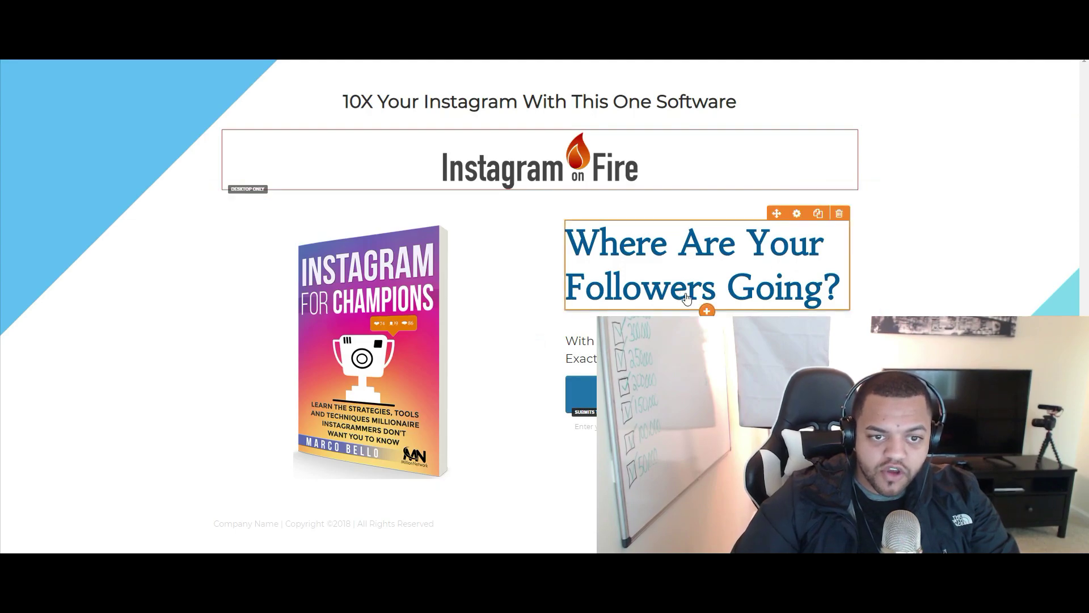
key(ctrl+Tab)
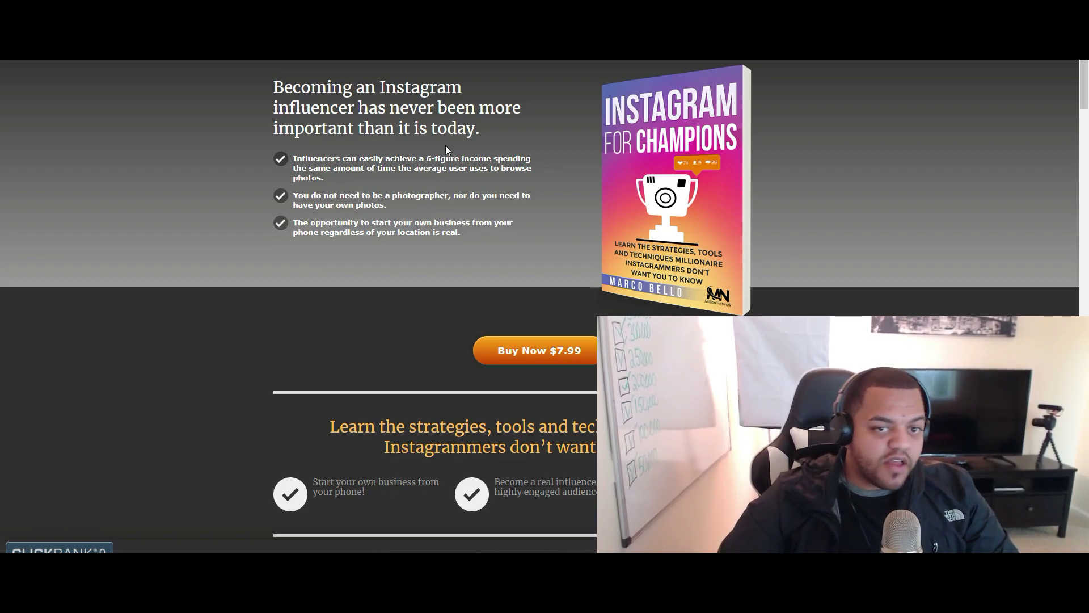
Copy the first Instagram for Champions bullet about earning a 6-figure income
drag(348, 185, 303, 169)
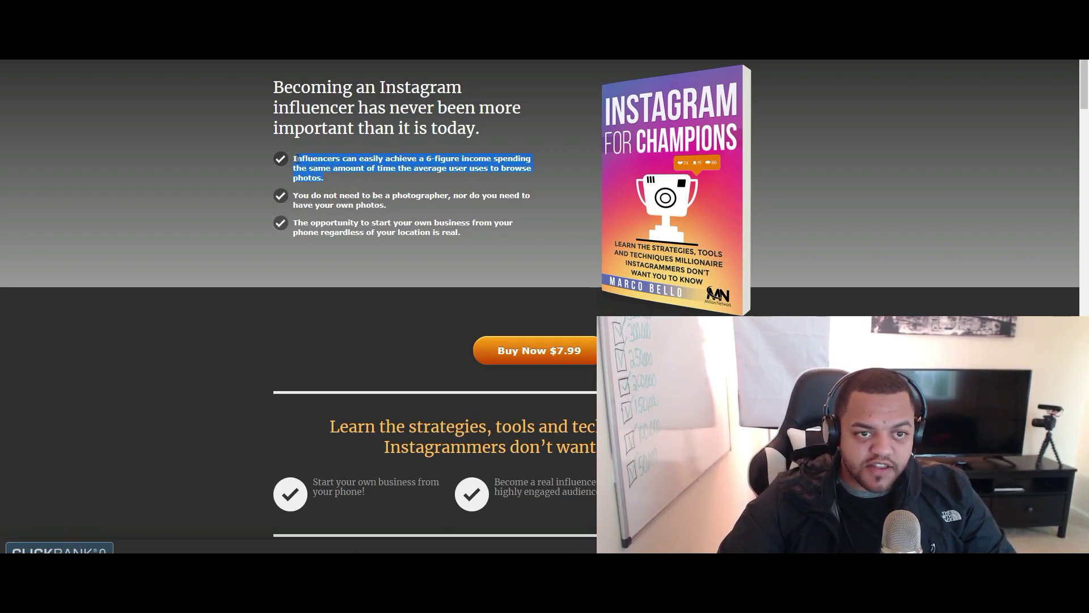
right_click(308, 159)
click(334, 169)
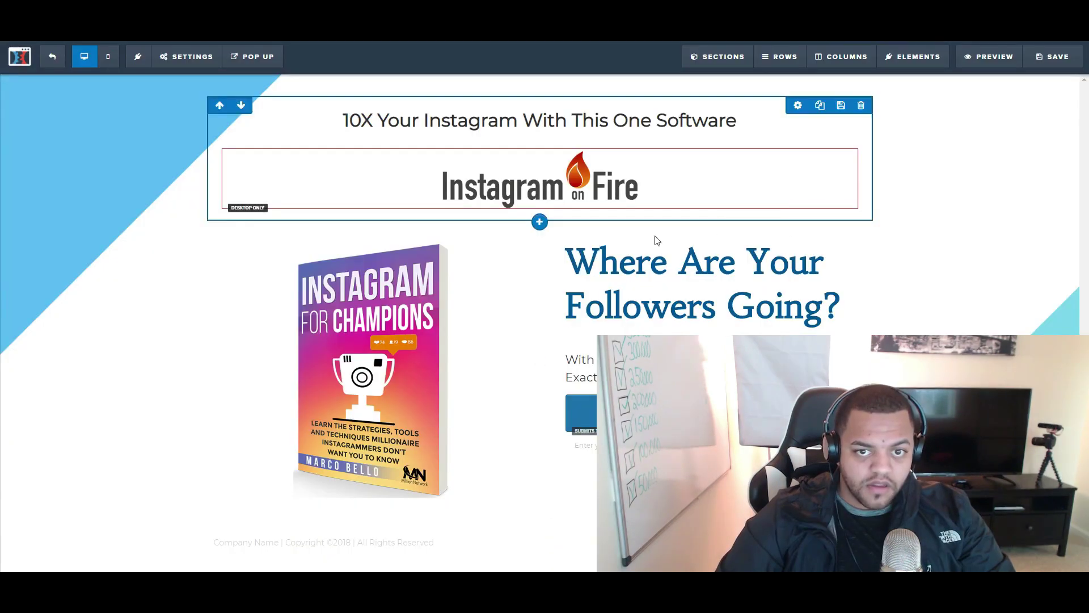
Replace the 'Where Are Your Followers Going?' headline with the copied 6-figure income bullet
click(749, 298)
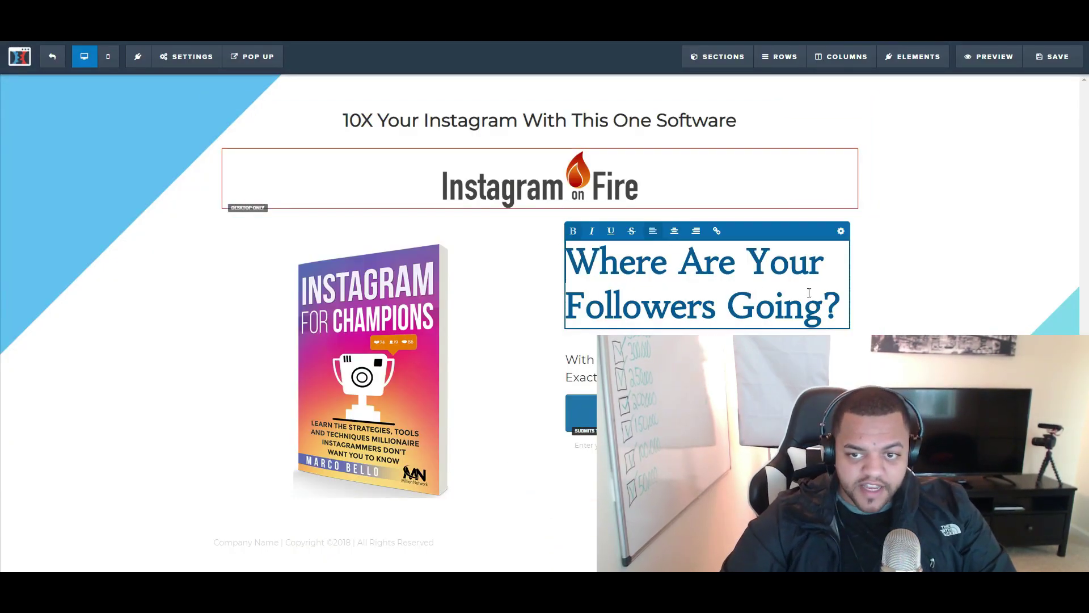
drag(845, 306, 576, 257)
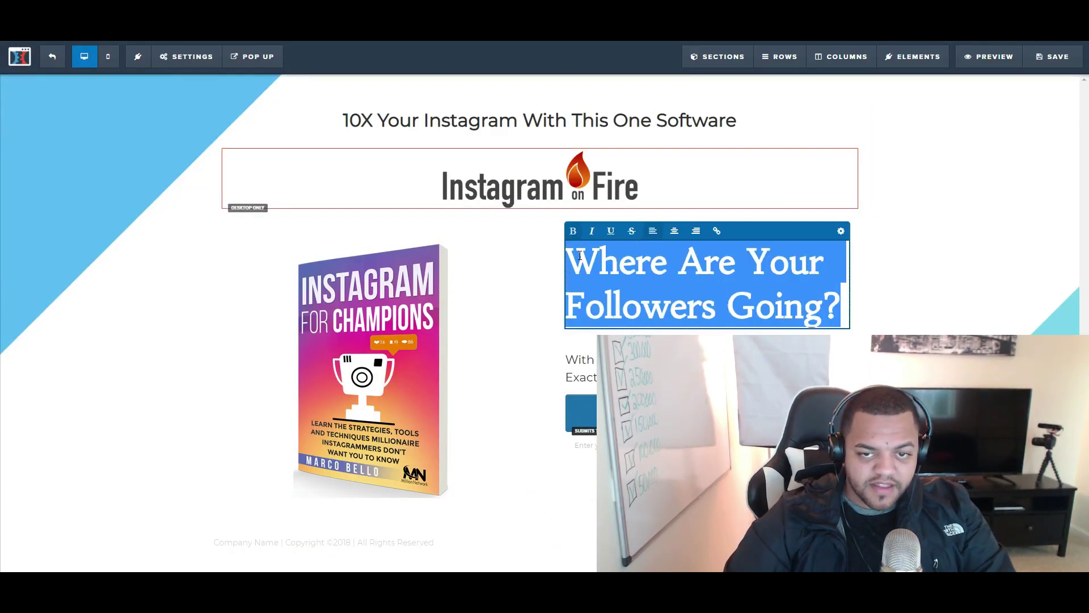
key(ctrl+v)
scroll(687, 252, down, 2)
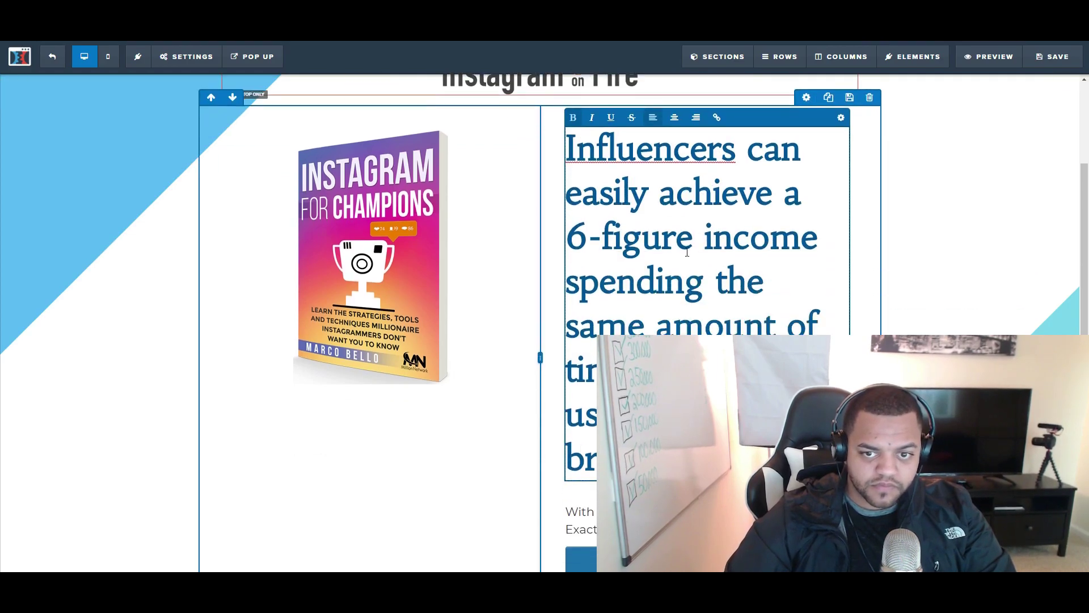
Reduce the new headline's font size from 60 to 34
click(841, 118)
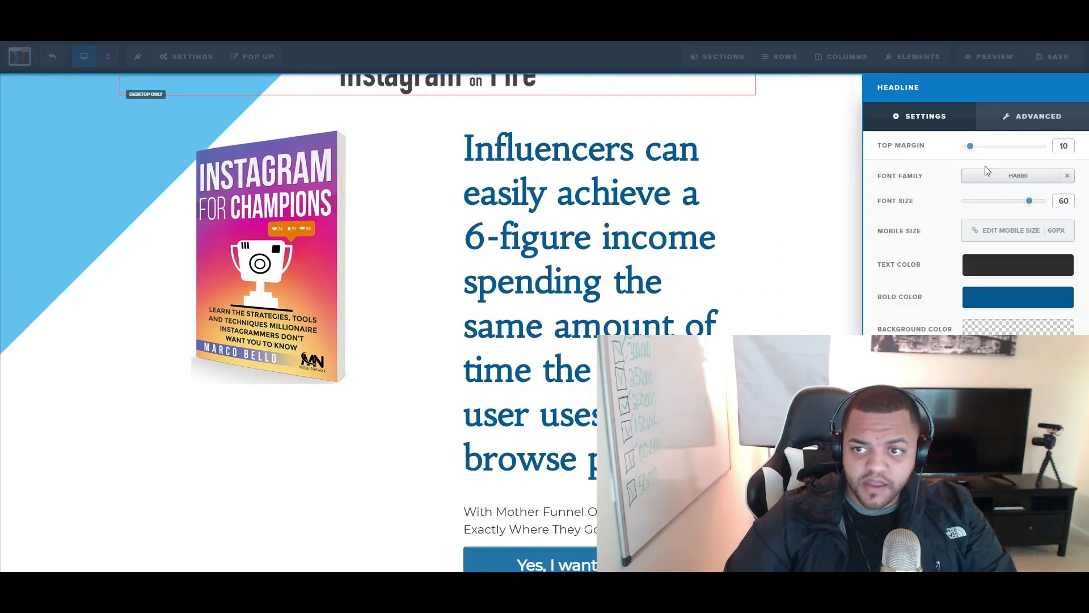
drag(1030, 203, 985, 209)
click(495, 289)
click(645, 287)
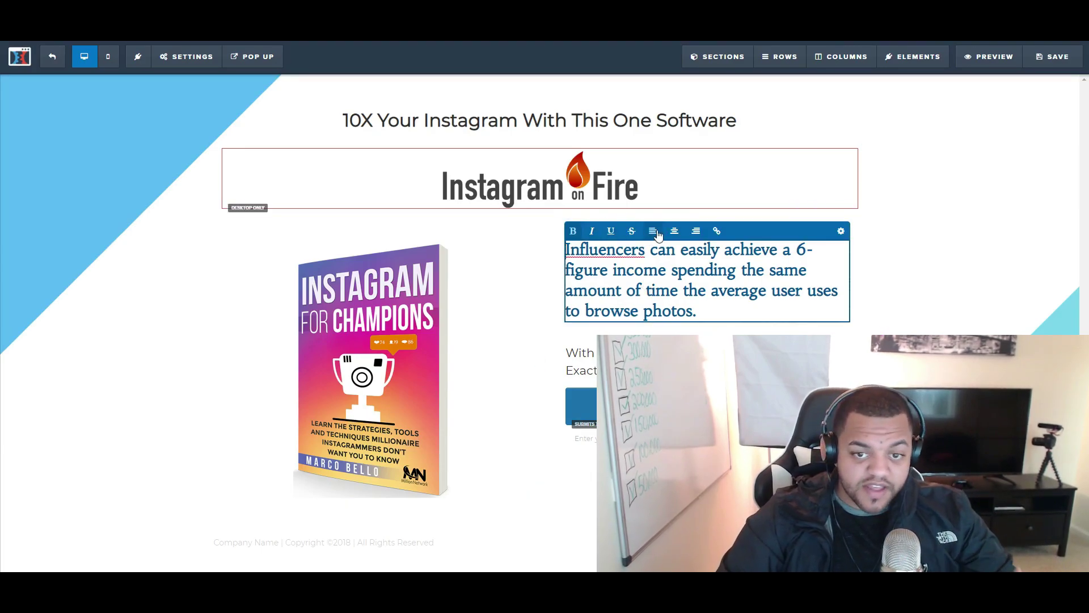
click(713, 291)
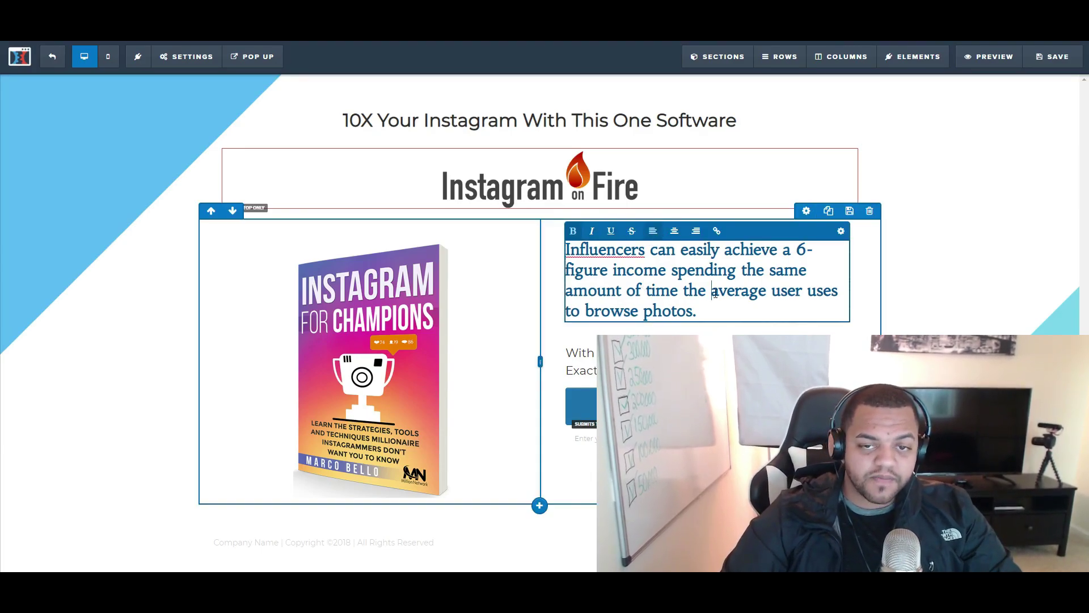
click(965, 273)
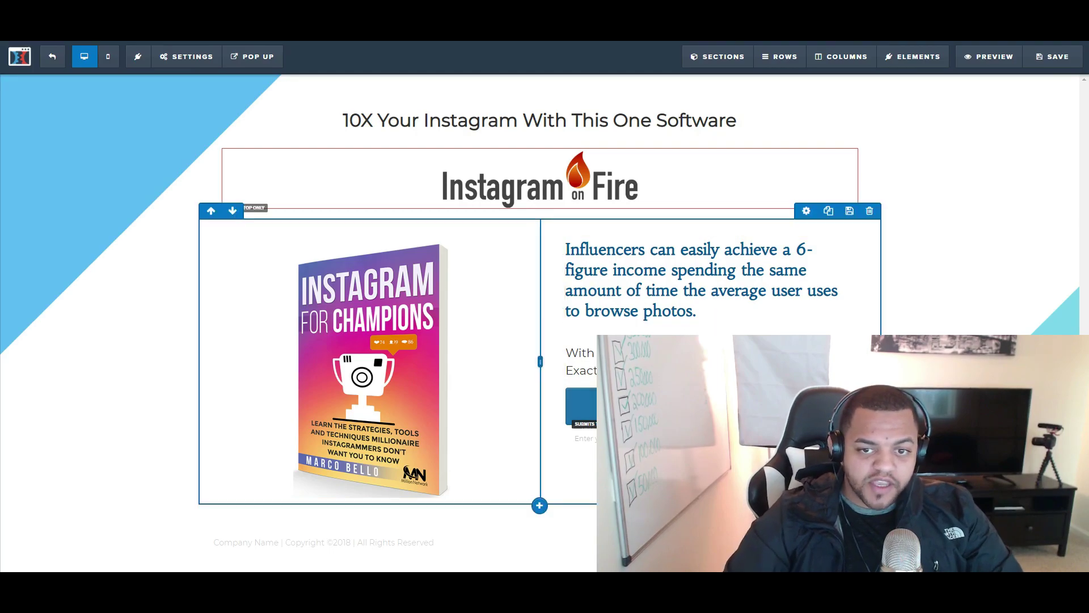
click(709, 362)
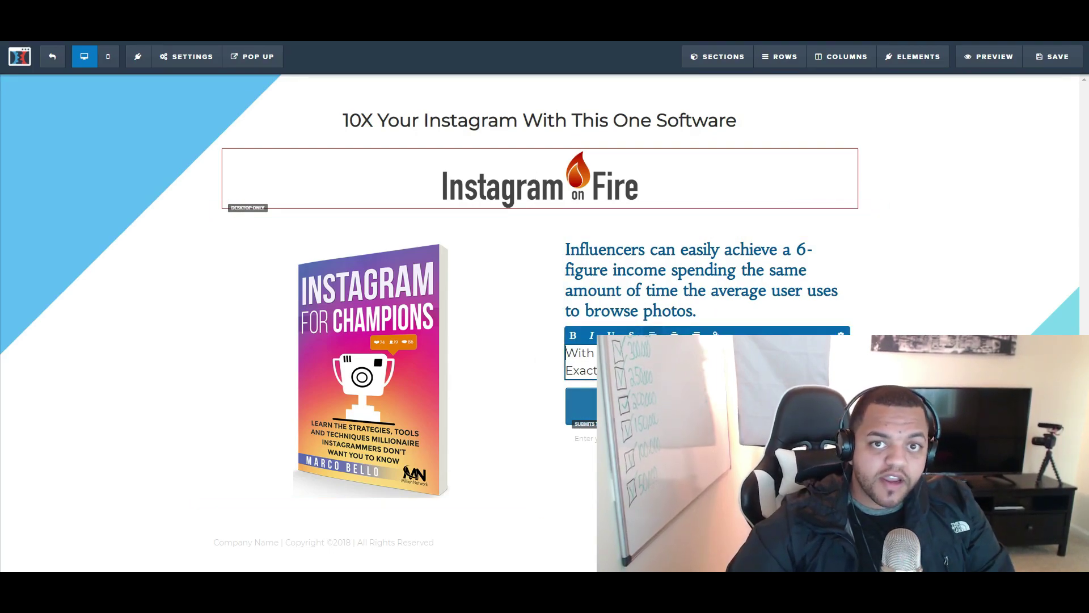
key(alt+Tab)
Copy the orange sales-page heading about strategies millionaire Instagrammers don't want you to know
scroll(285, 186, down, 5)
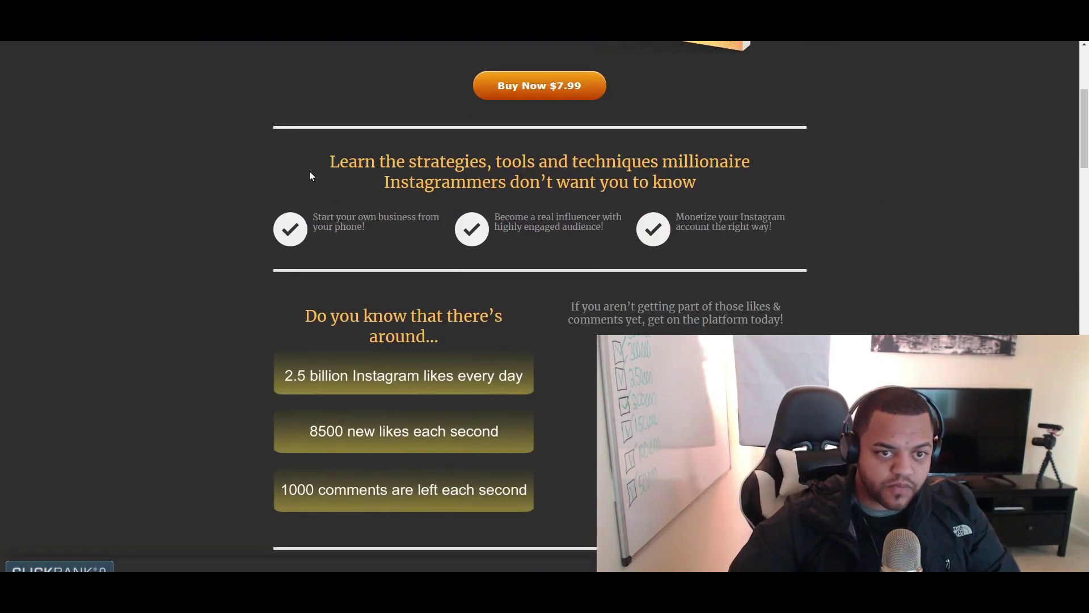
scroll(359, 237, up, 2)
drag(337, 273, 431, 273)
click(539, 273)
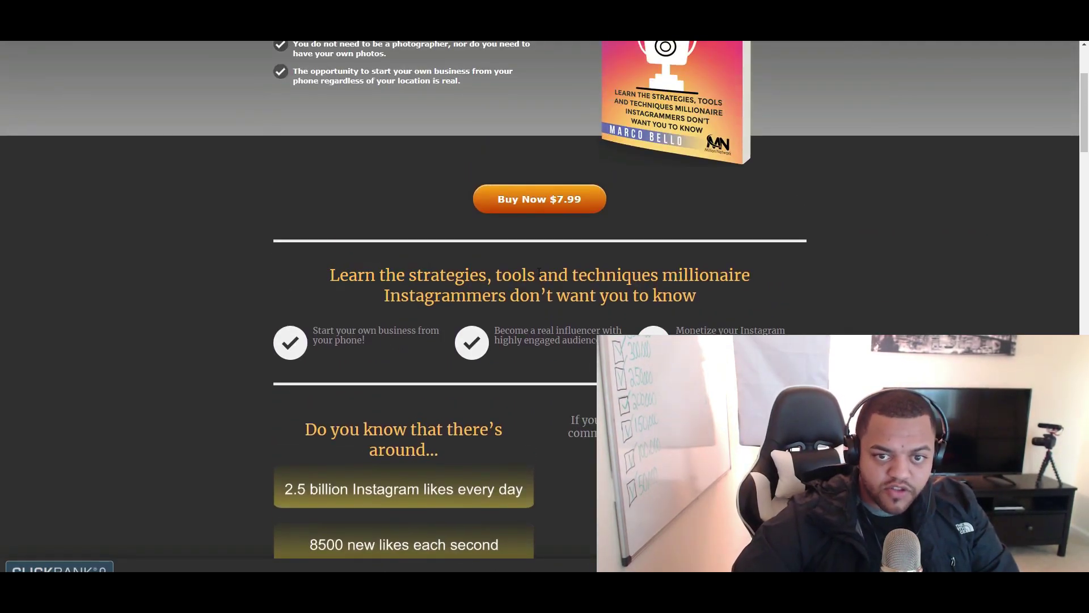
drag(701, 298, 322, 277)
right_click(389, 273)
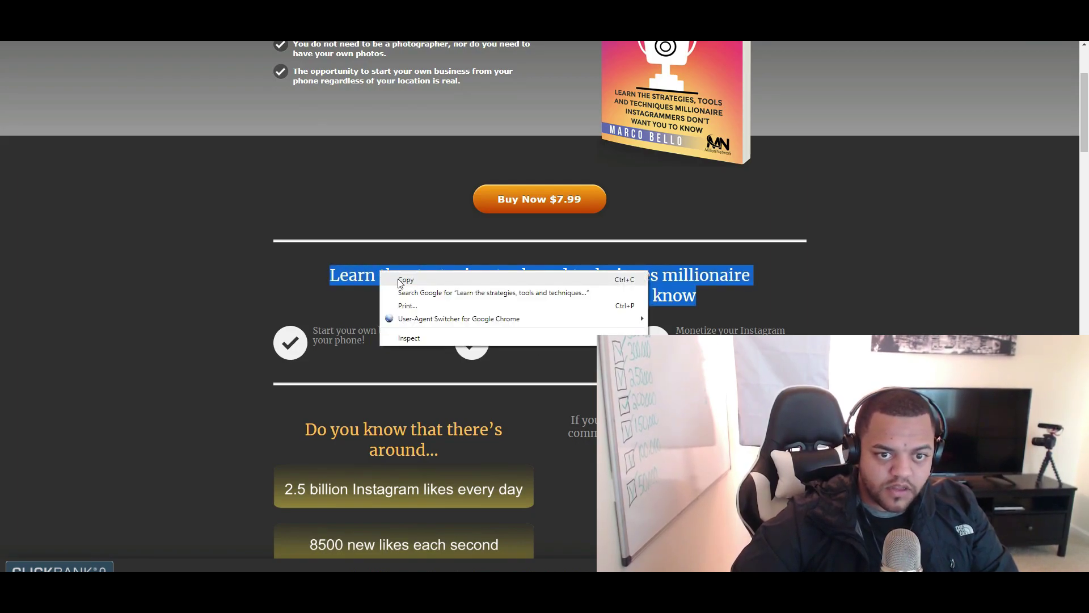
click(400, 280)
Paste the strategies heading over the old subtext below the headline
key(alt+Tab)
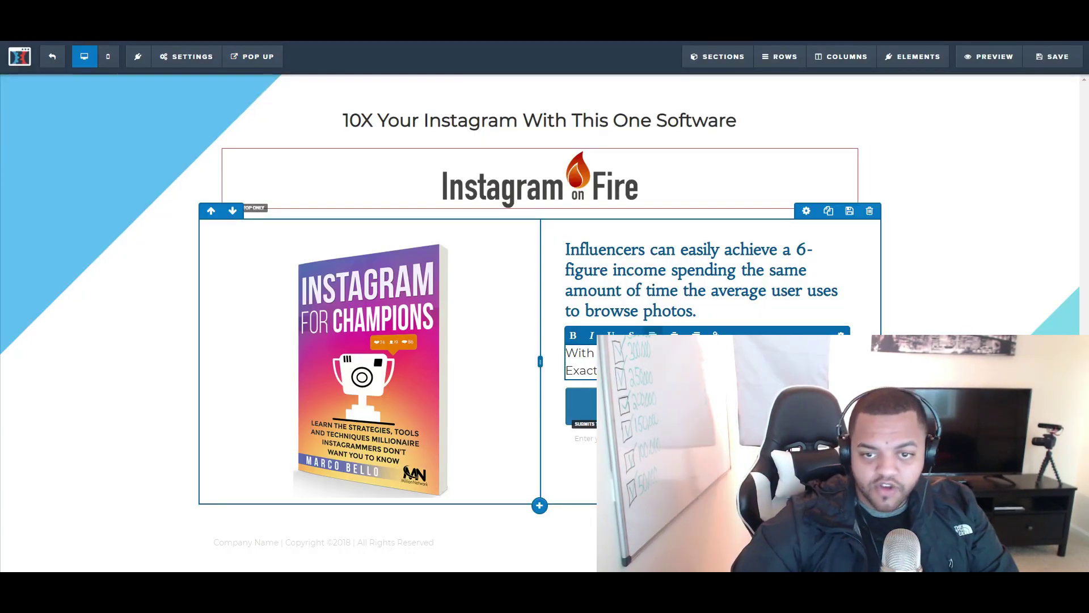
drag(594, 350, 577, 356)
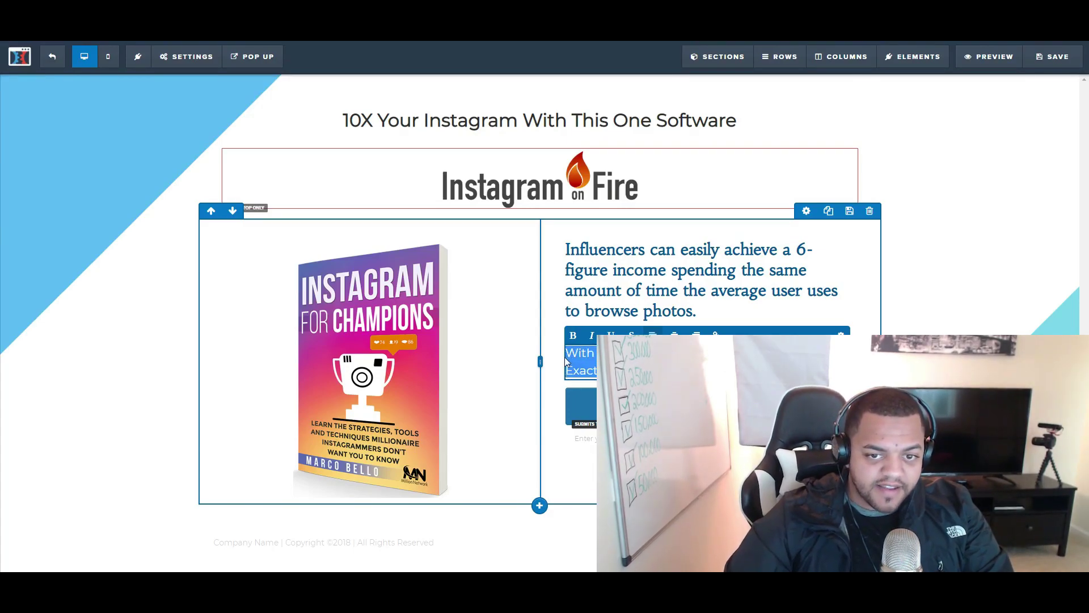
key(ctrl+v)
click(580, 424)
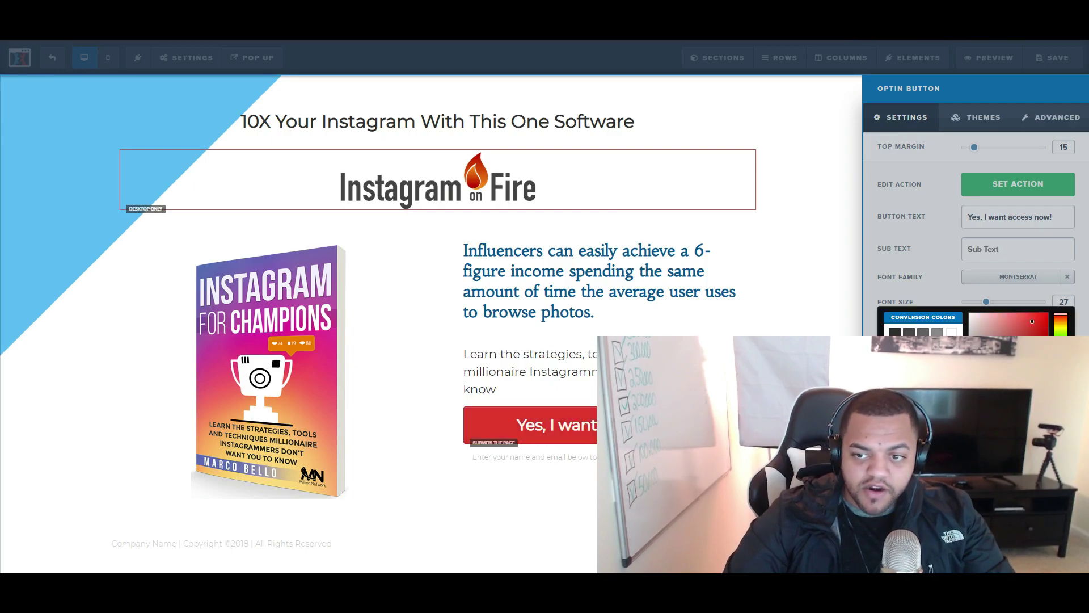
Close the settings of the red 'Yes, I want access now!' opt-in button
click(603, 320)
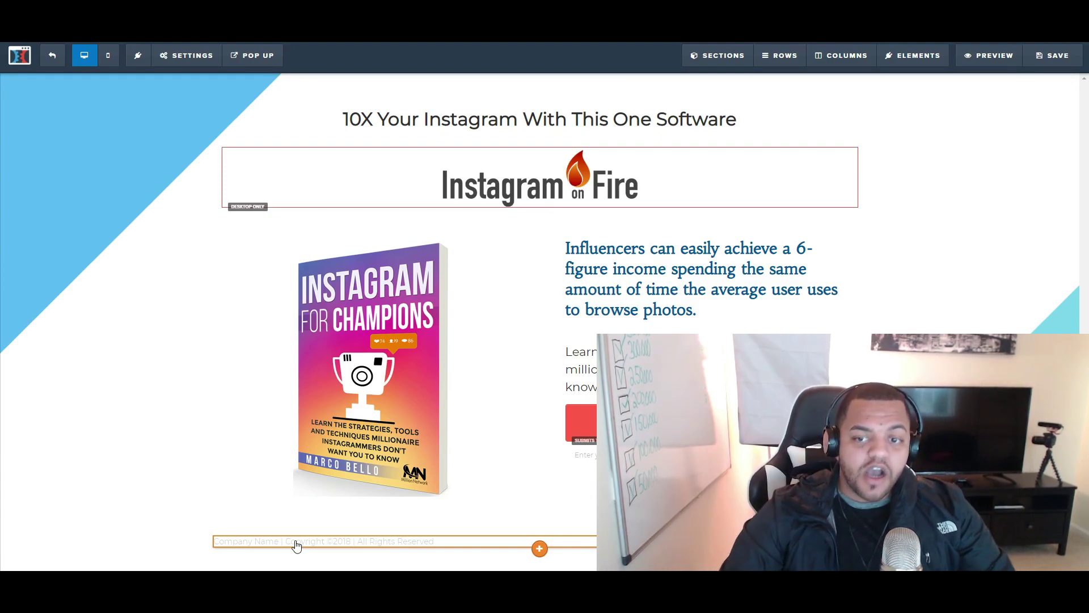
Check the empty Tracking Code settings, then go to the page's SEO Meta Data
click(179, 54)
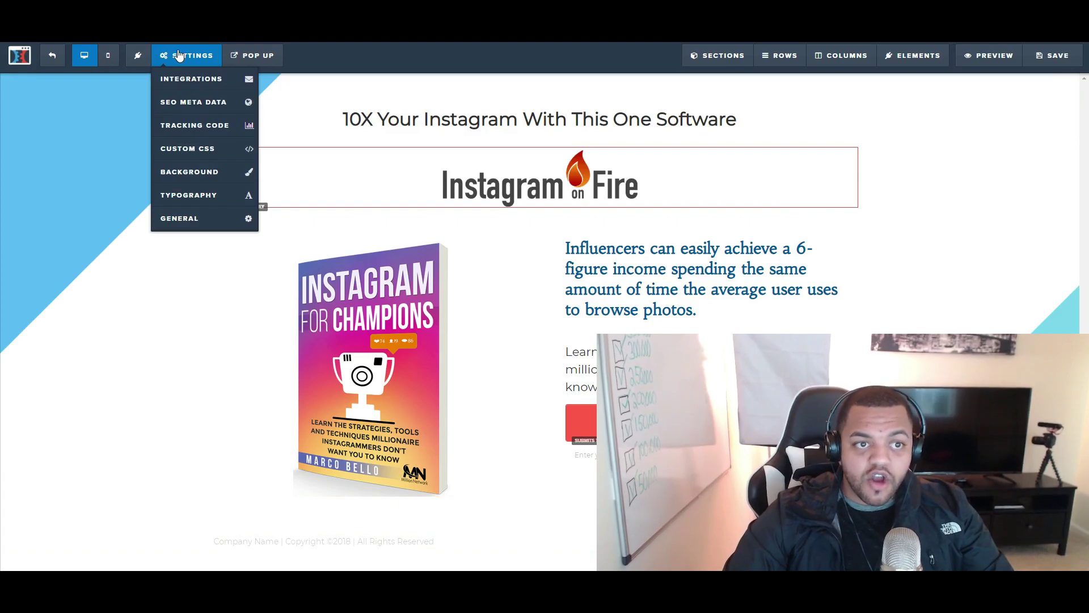
mouse_move(199, 100)
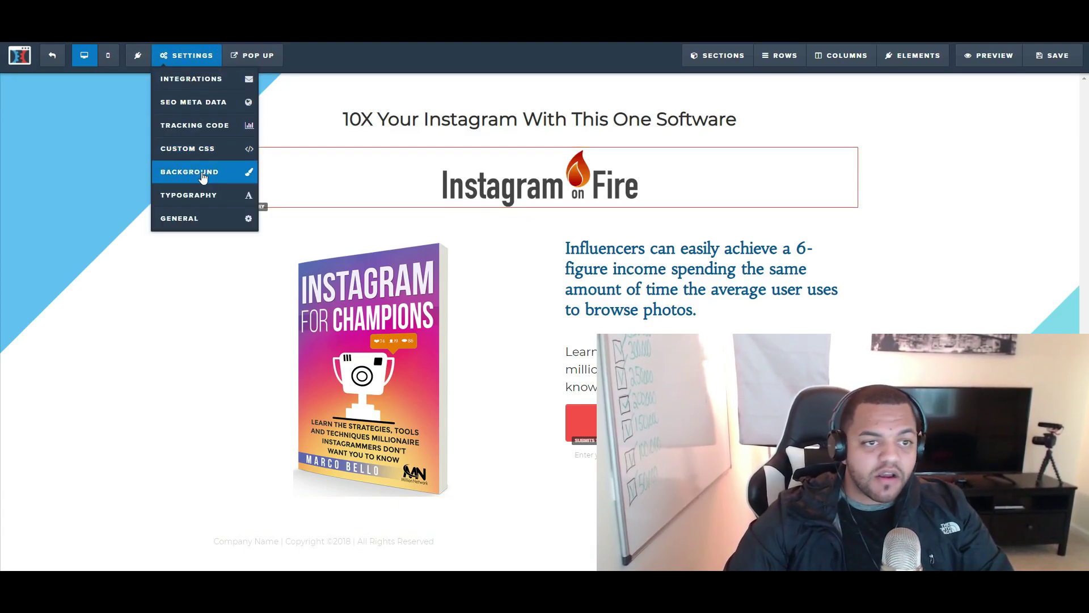
click(217, 128)
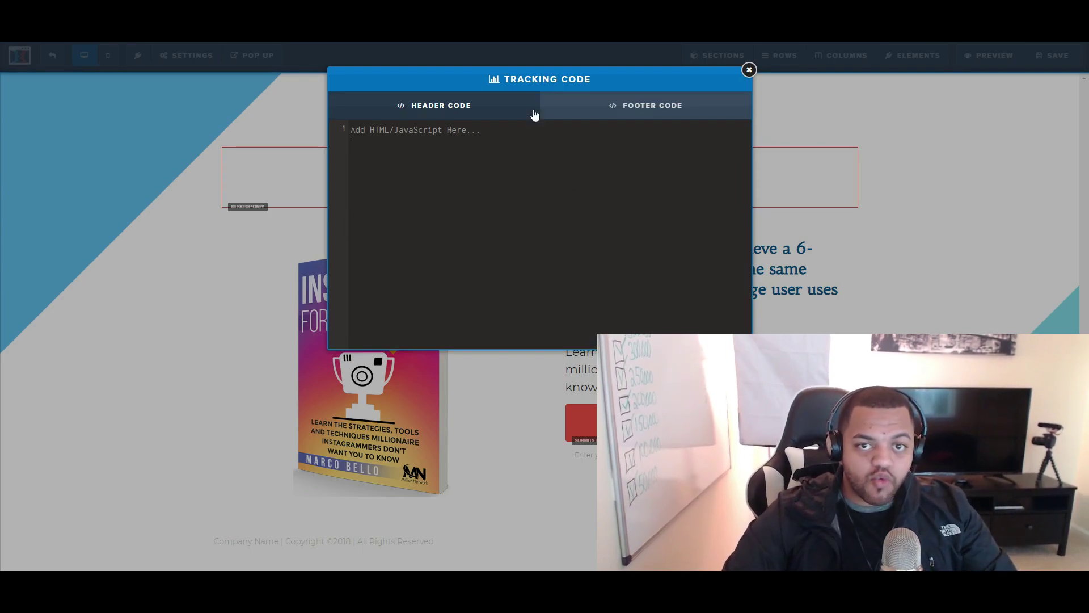
click(142, 119)
click(187, 55)
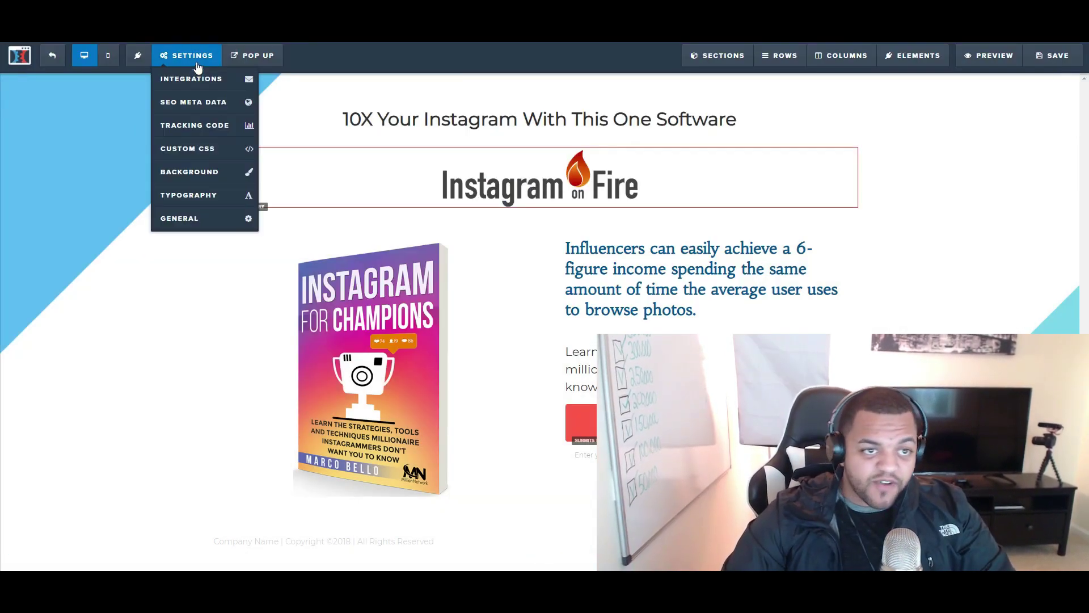
click(245, 105)
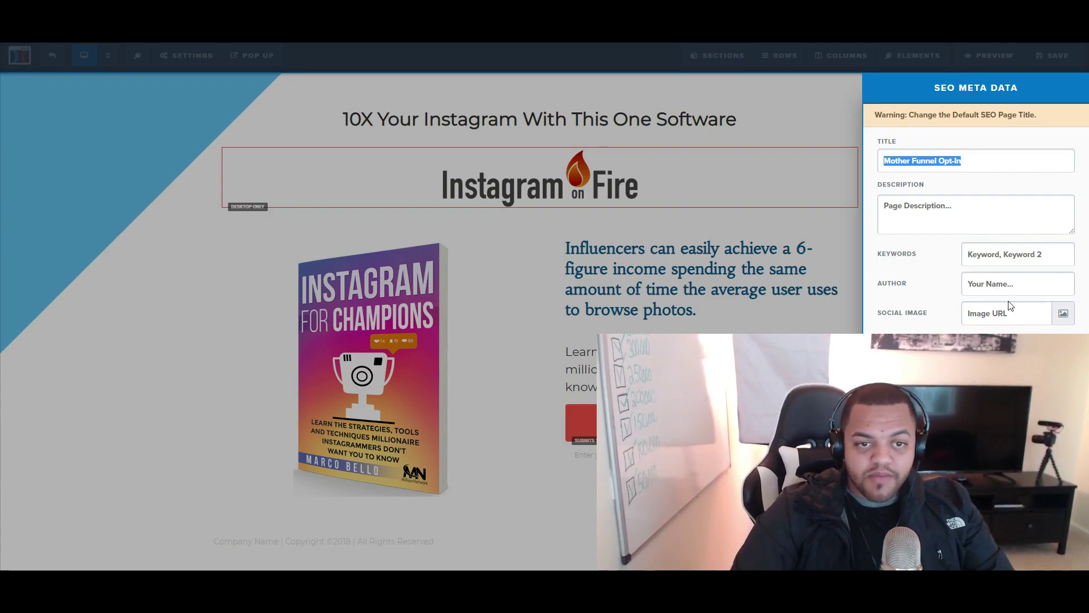
Set SEO title 'Instagram On Fire', description 'How to build a 6 figure income from instagram.', and a social image URL
text(Inst)
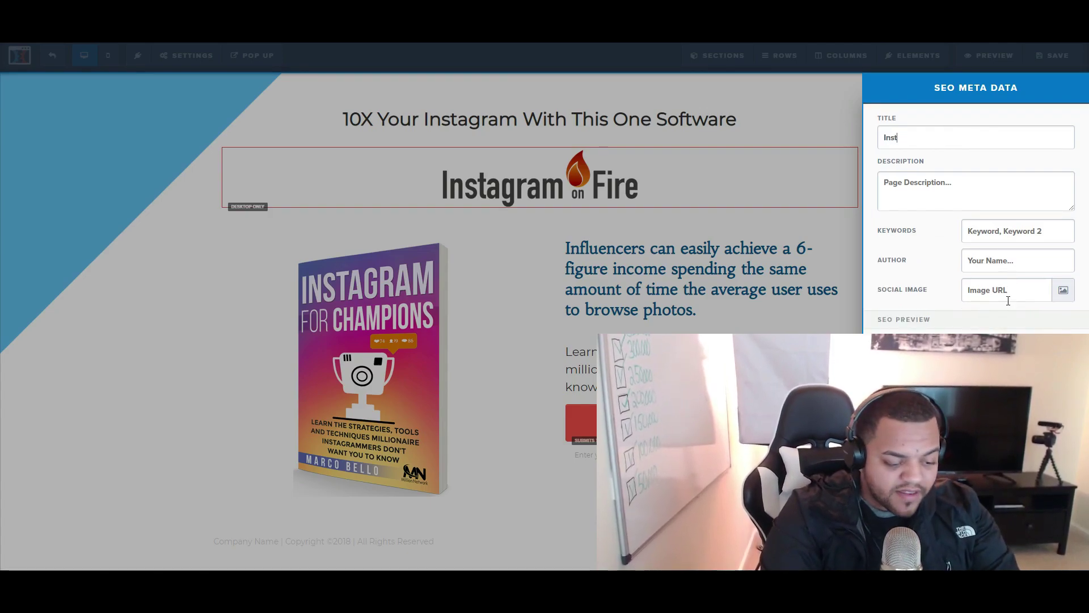
text(agram On )
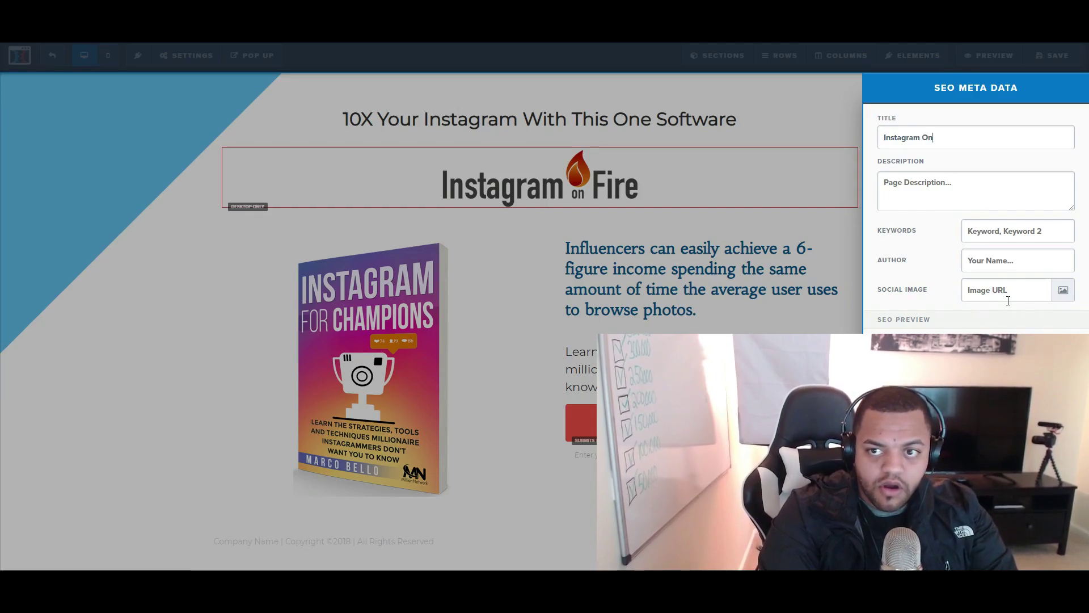
text(Fire)
click(926, 181)
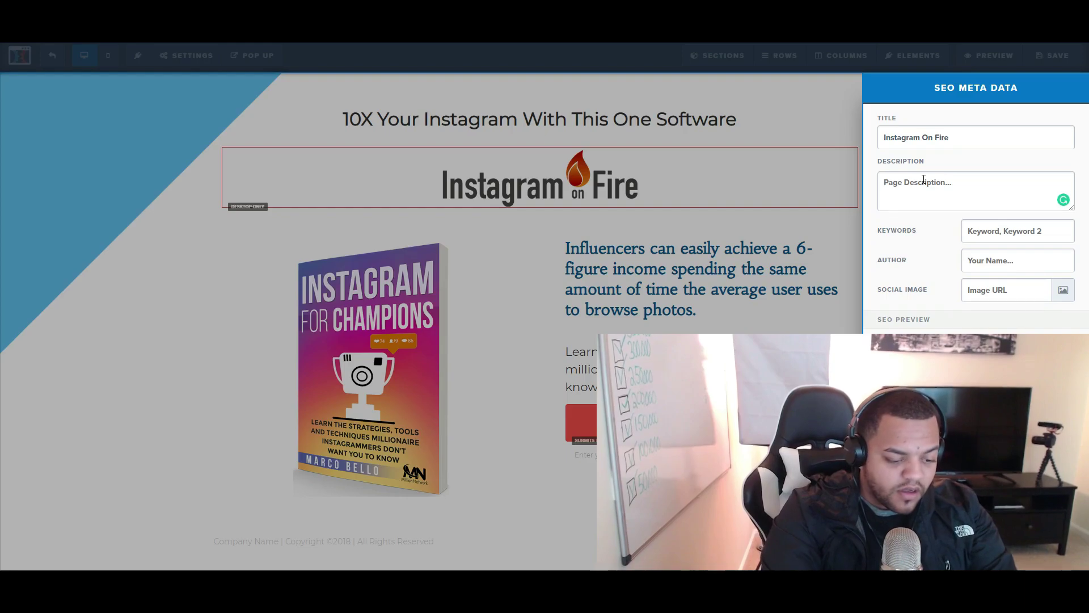
text(How to build a 6 figure income from instagram.)
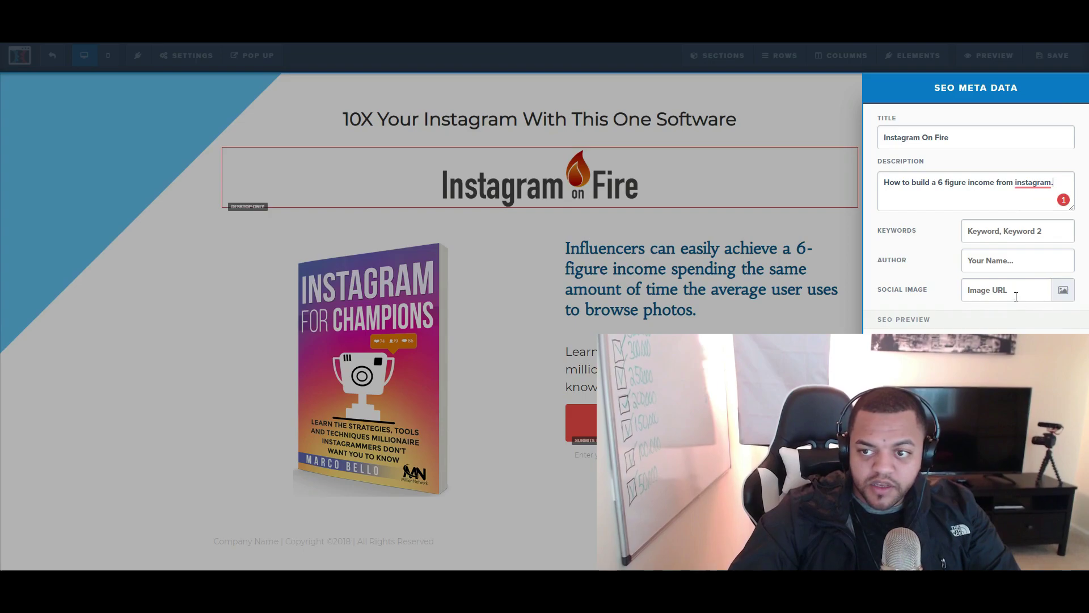
click(1042, 292)
key(ctrl+v)
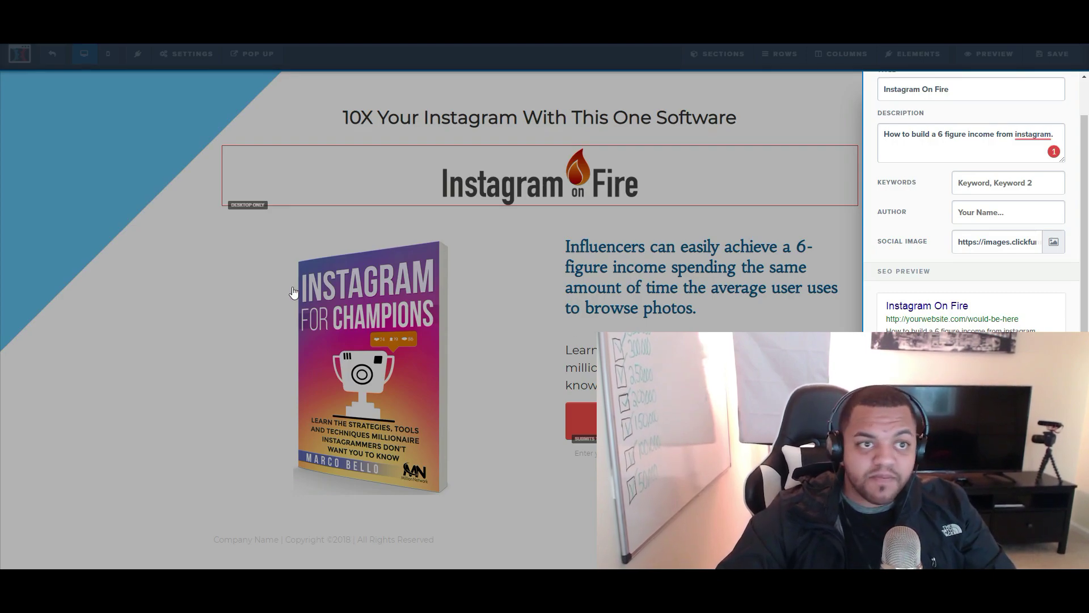
click(74, 91)
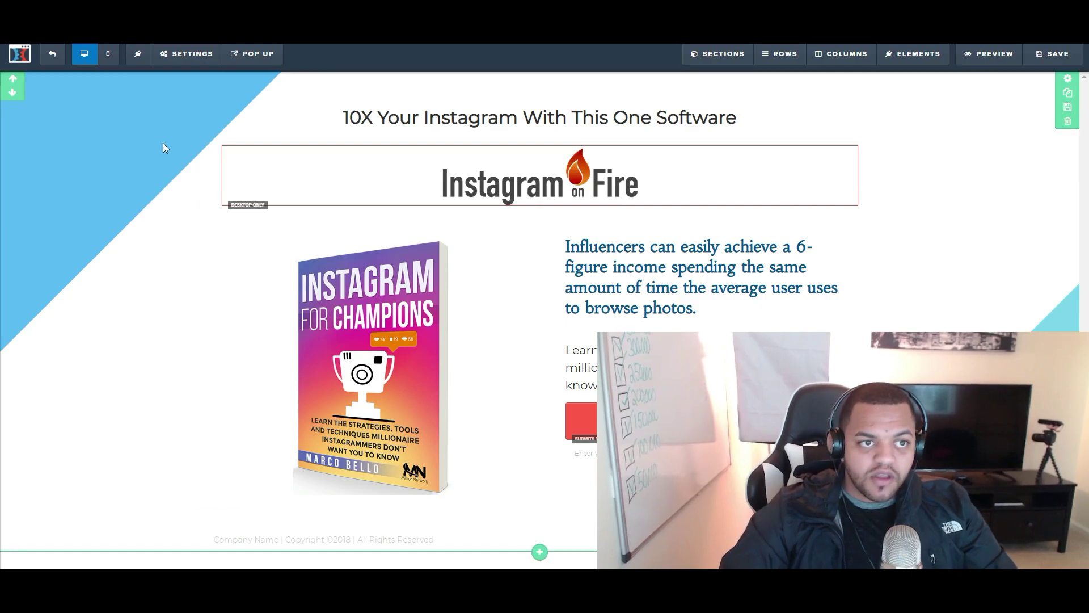
Switch to the mobile preview and select the red opt-in button
click(107, 54)
scroll(566, 511, down, 5)
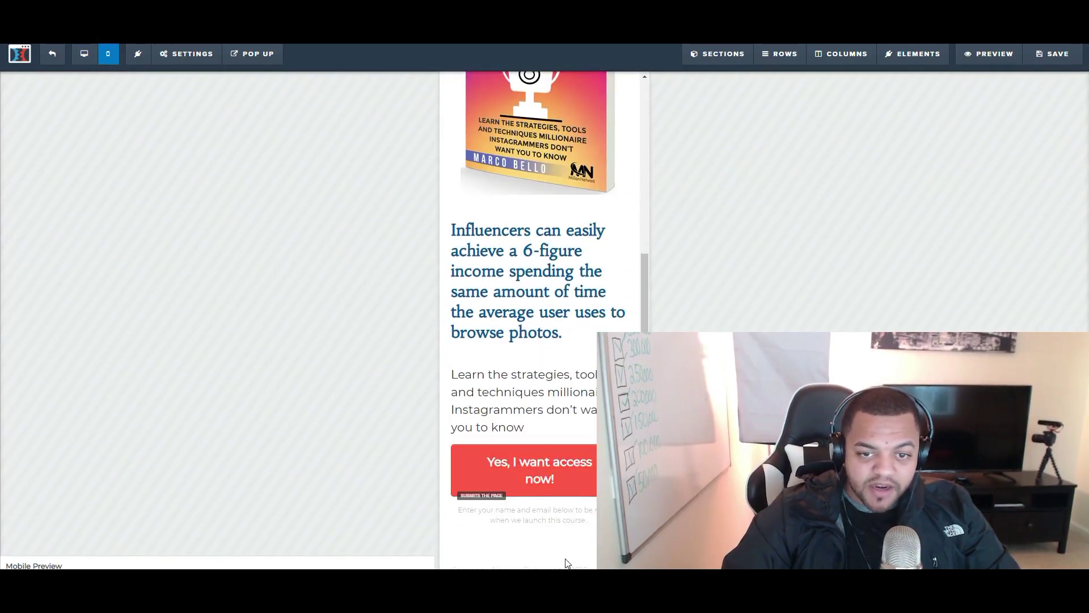
scroll(579, 536, up, 3)
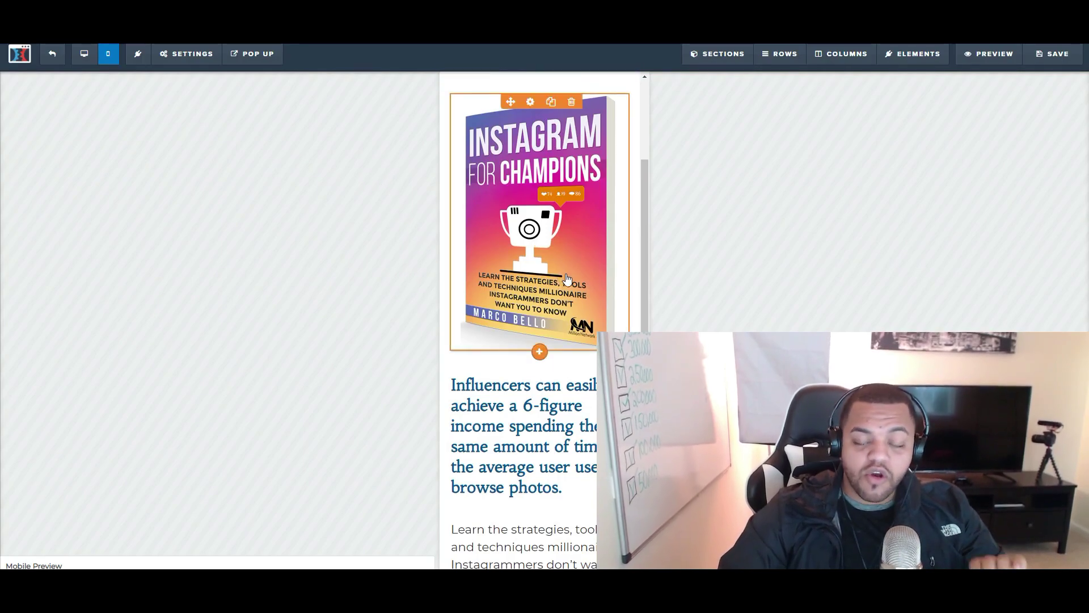
scroll(492, 205, up, 3)
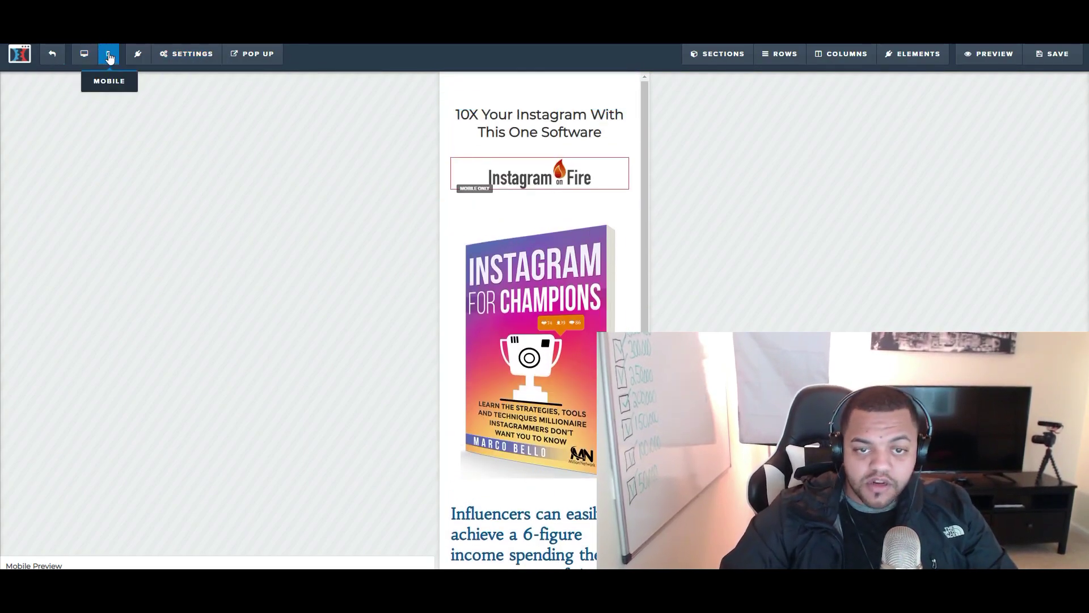
scroll(590, 261, down, 1)
scroll(590, 261, down, 2)
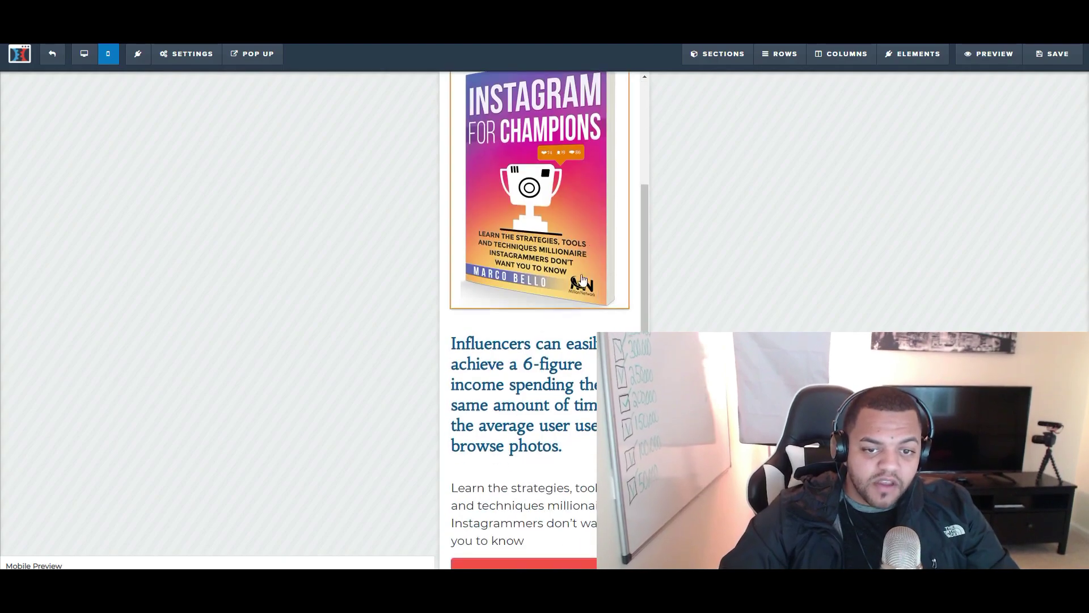
scroll(585, 443, down, 2)
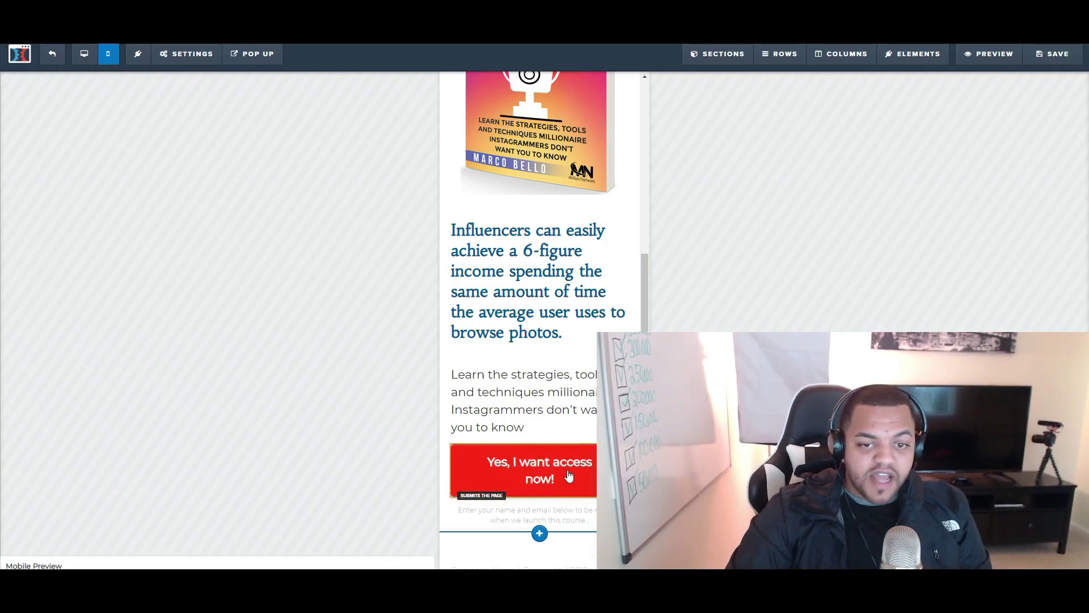
click(500, 475)
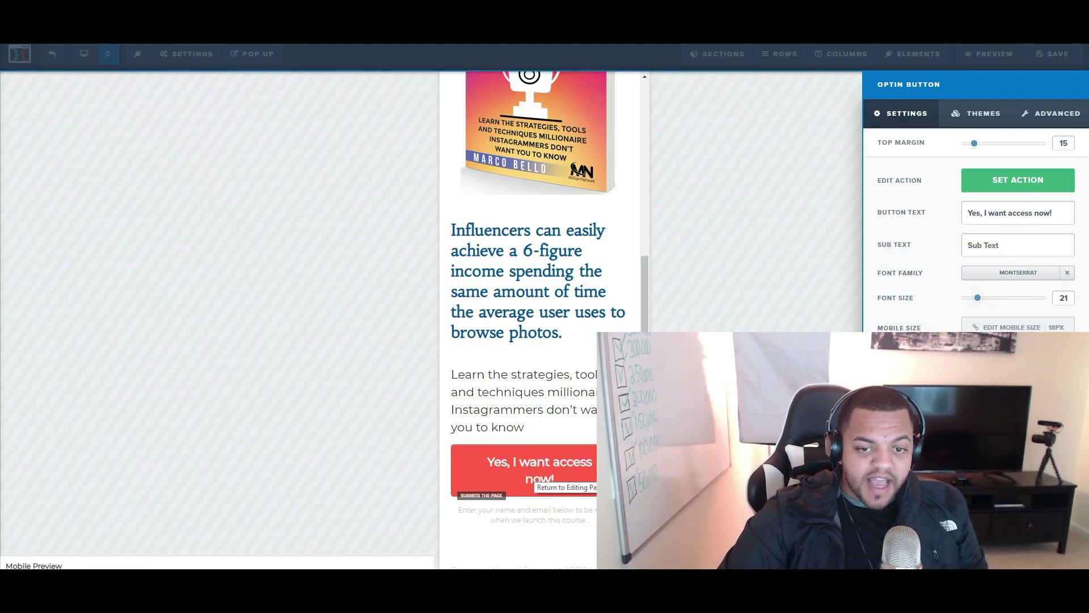
Set the button font size to 22 with a 20px mobile size, then return to desktop
click(978, 298)
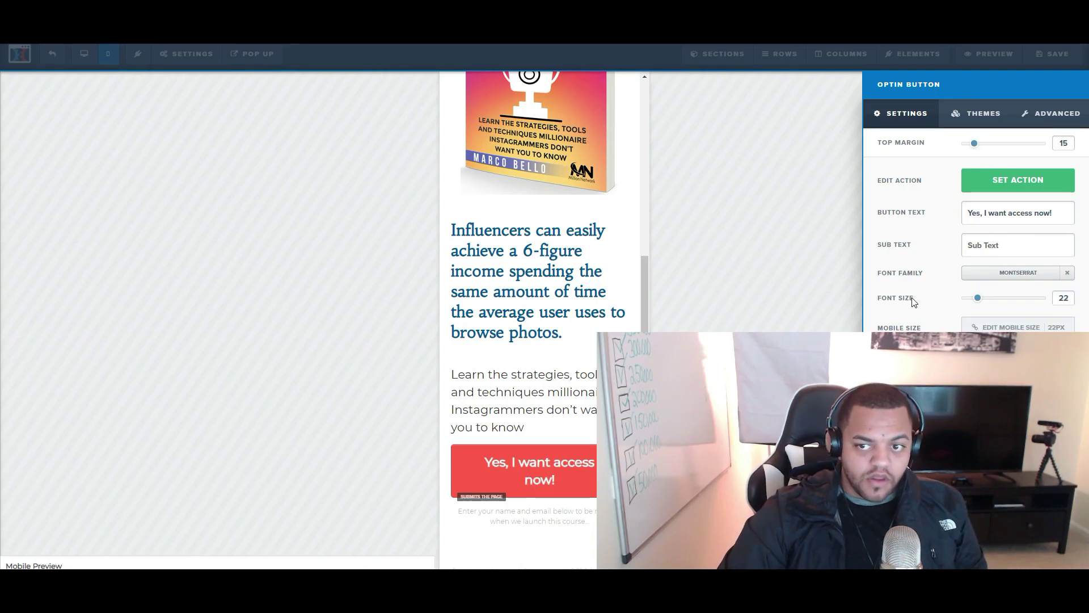
click(1070, 328)
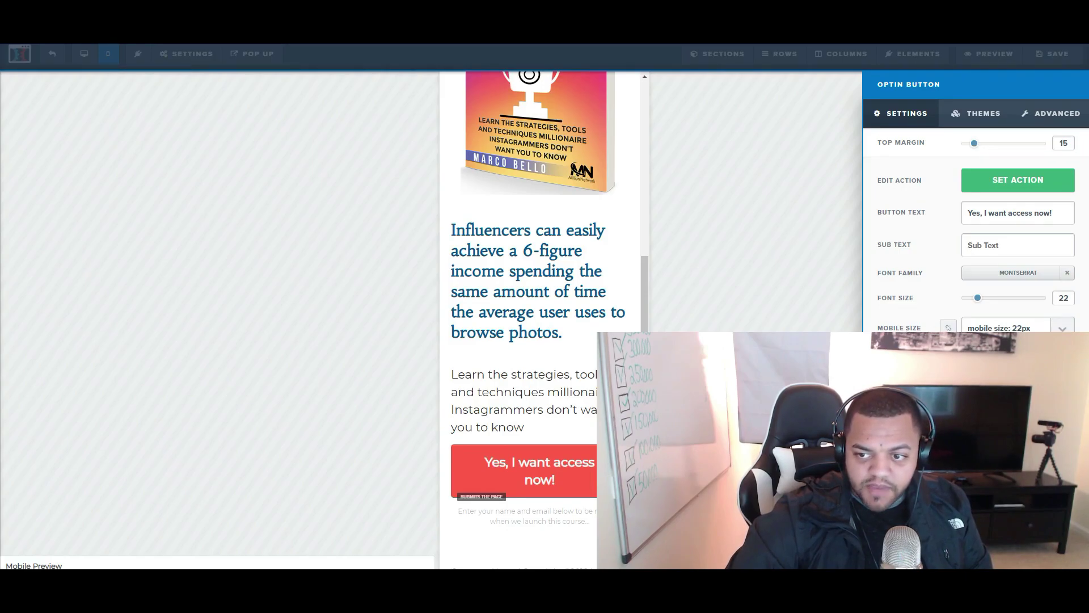
key(Up)
key(Up)
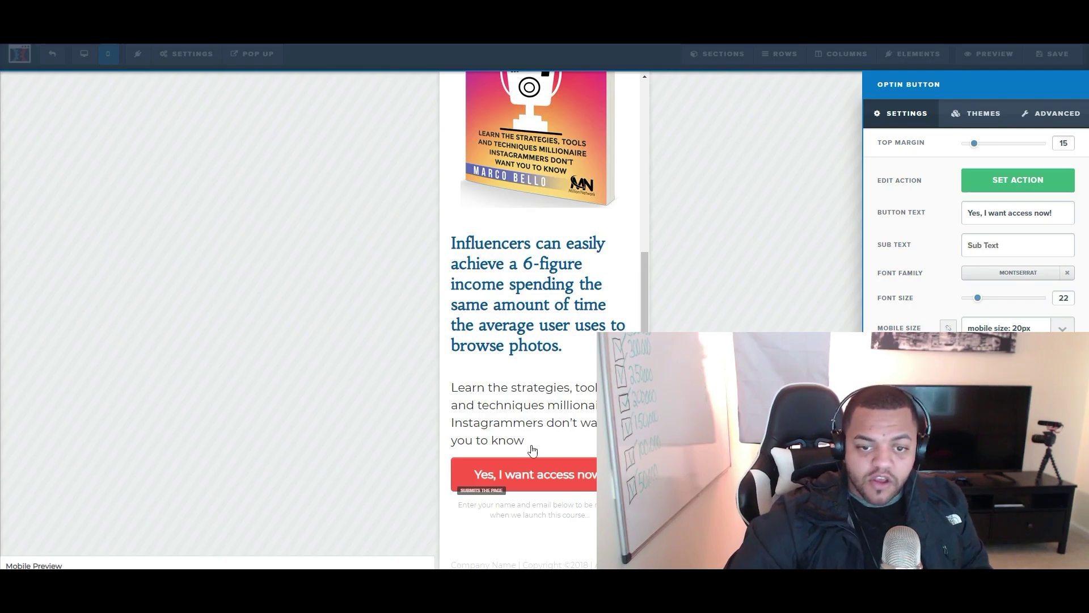
click(487, 357)
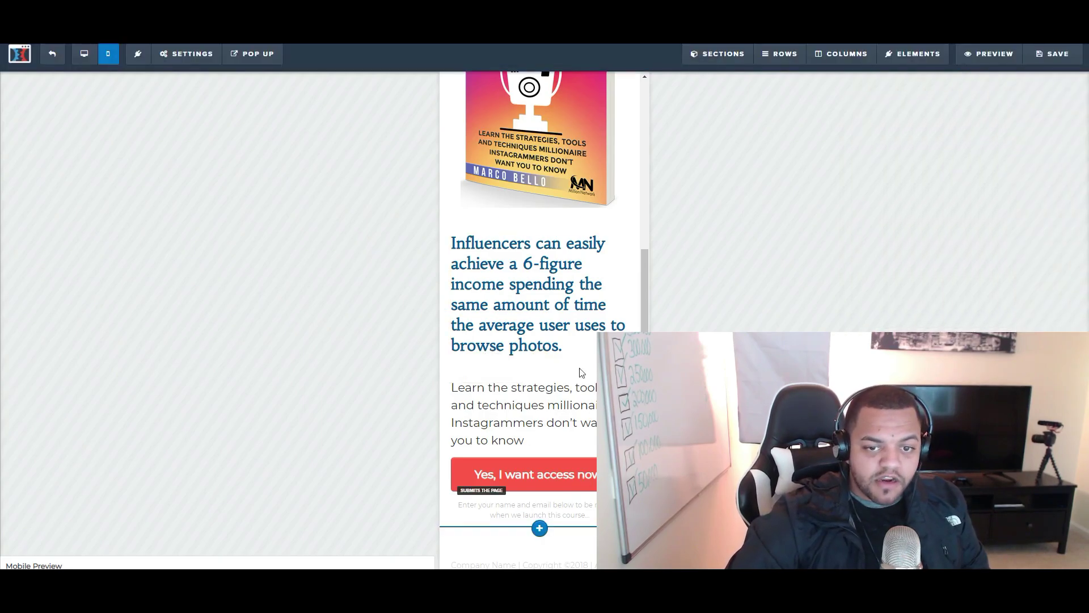
click(84, 53)
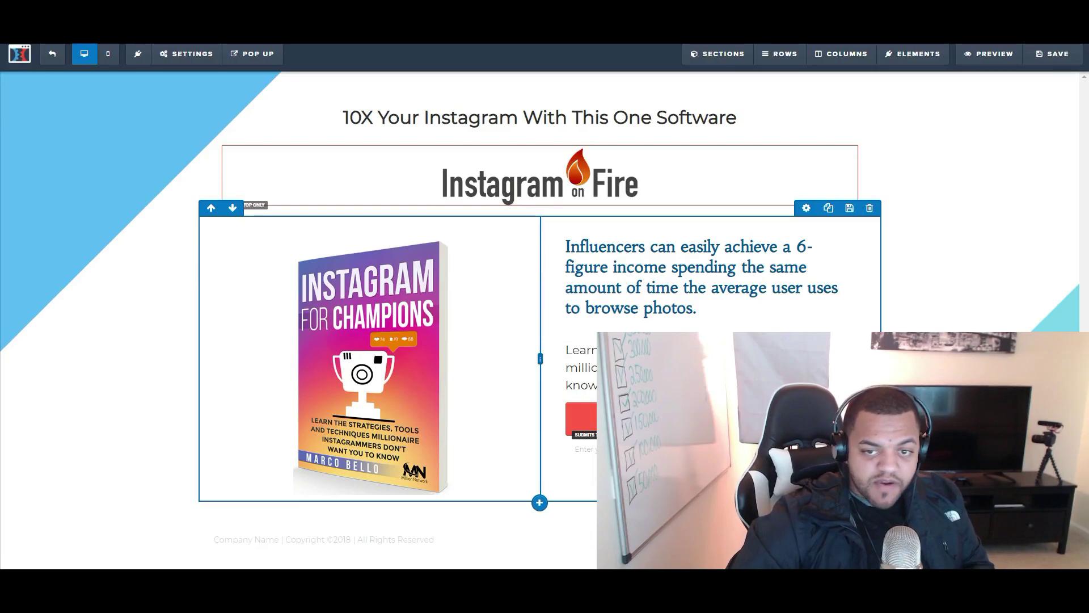